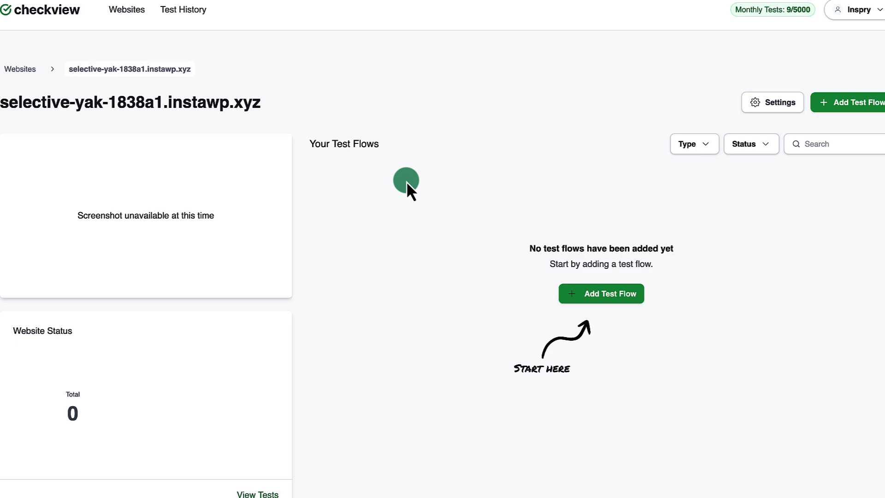
# Step: Create a custom test flow from scratch named "Testing Login and Logout" and continue to its step editor
pyautogui.click(594, 300)
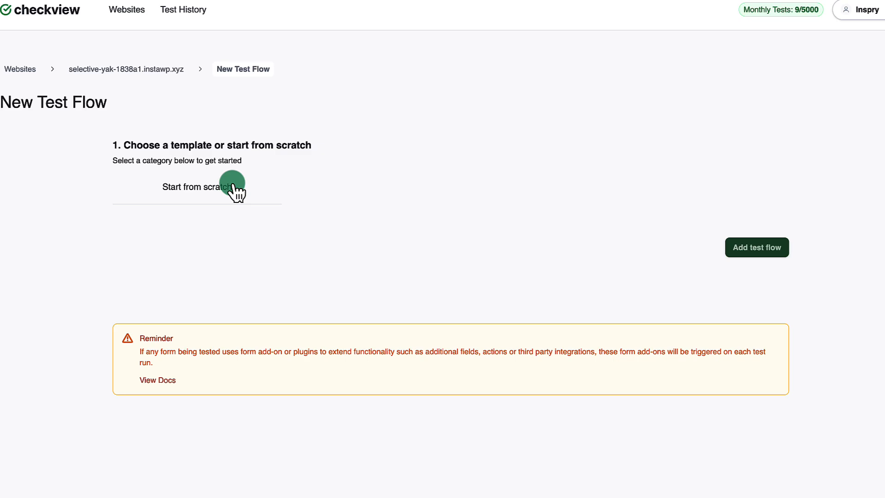
pyautogui.click(232, 187)
pyautogui.click(217, 286)
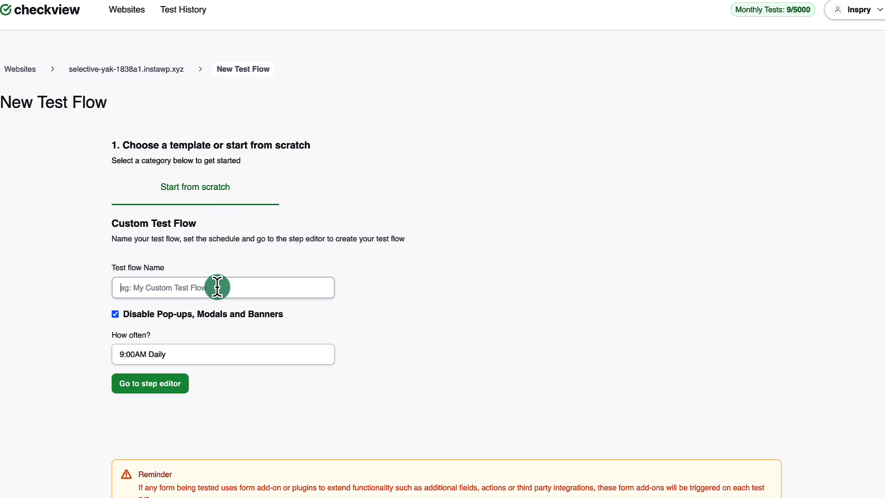
pyautogui.write('Testing L')
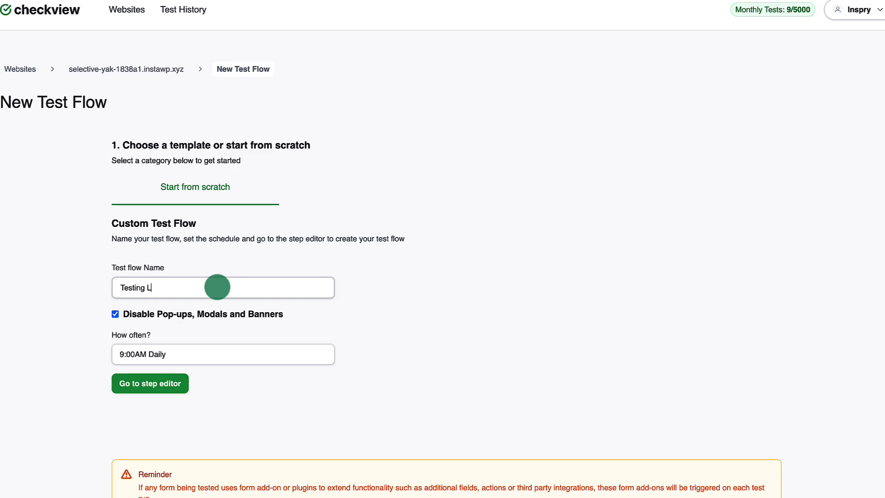
pyautogui.write('ogin and Logout')
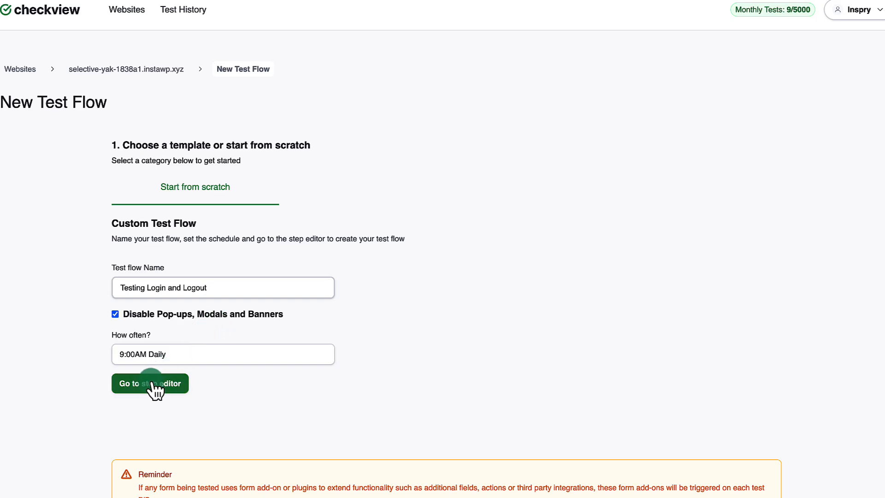
pyautogui.click(167, 385)
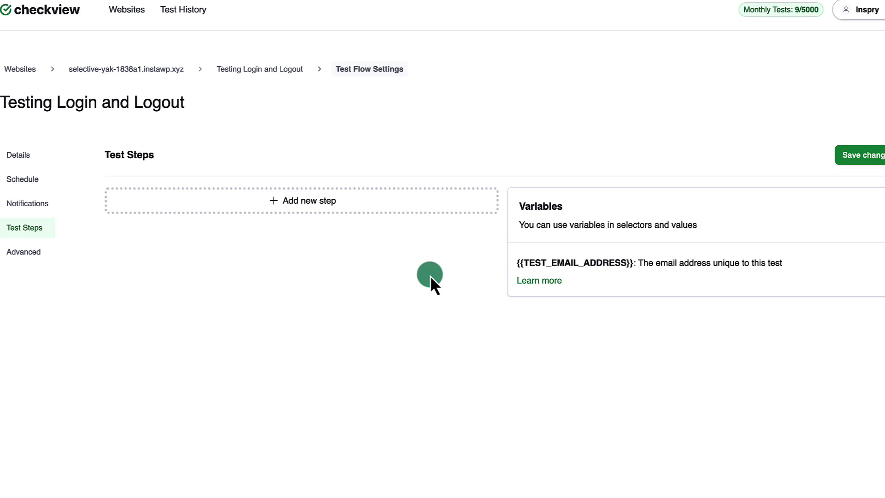
# Step: Add a first test step and highlight the {{TEST_EMAIL_ADDRESS}} variable
pyautogui.click(325, 207)
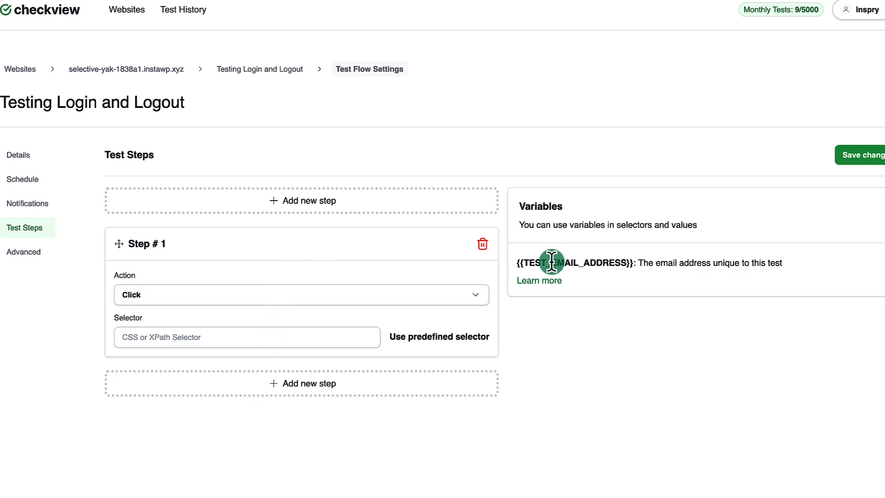
pyautogui.moveTo(517, 262); pyautogui.dragTo(636, 262)
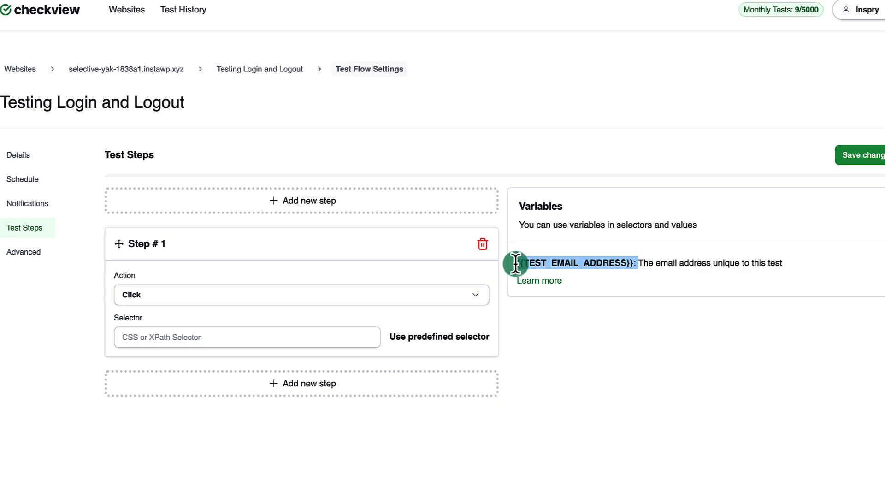
pyautogui.click(636, 261)
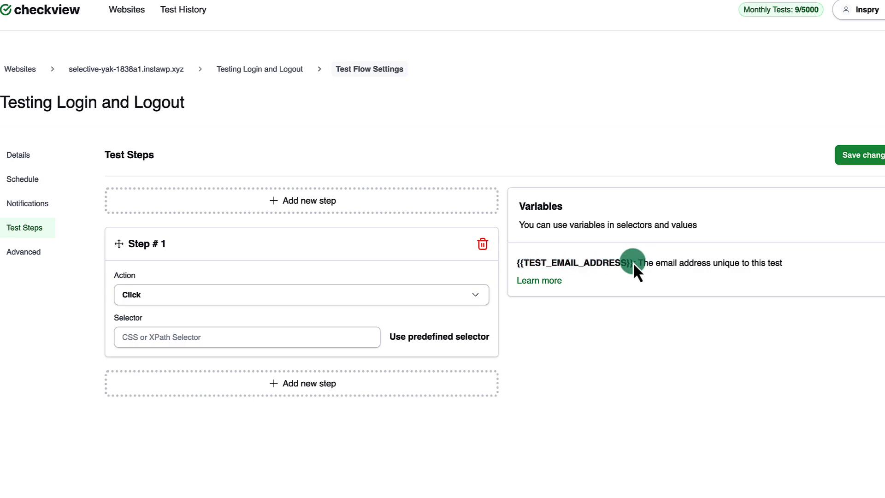
pyautogui.moveTo(518, 262); pyautogui.dragTo(631, 263)
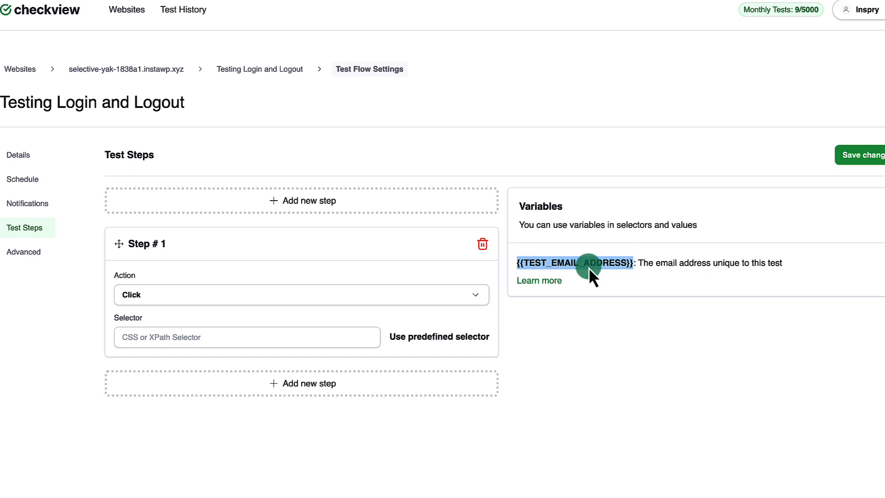
pyautogui.click(246, 295)
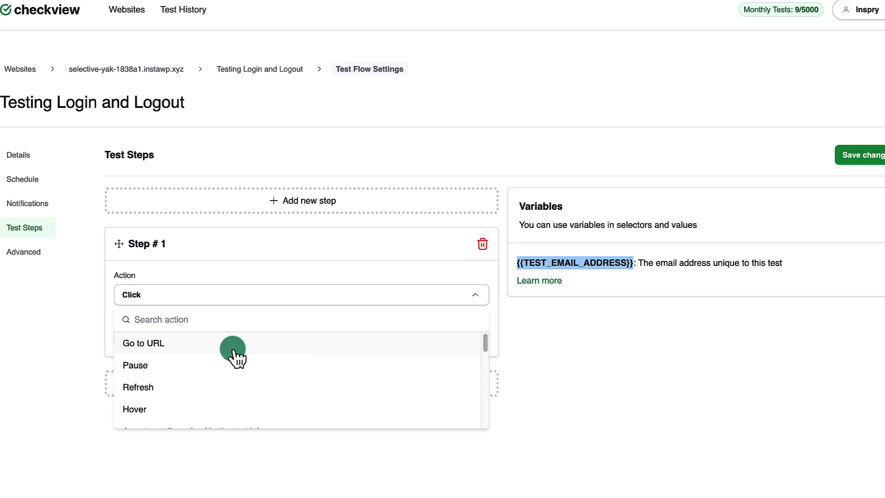
pyautogui.click(210, 344)
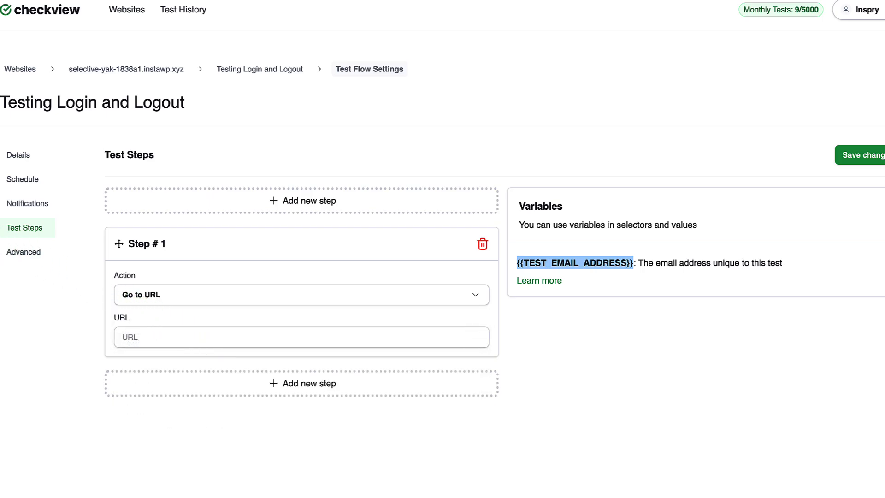
pyautogui.click(54, 0)
pyautogui.rightClick(110, 0)
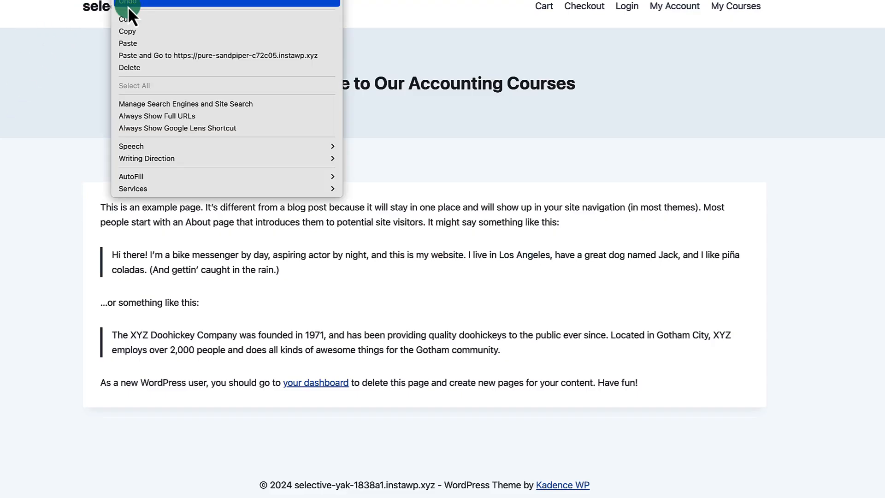
pyautogui.click(137, 31)
pyautogui.hotkey('ctrl', 'Tab')
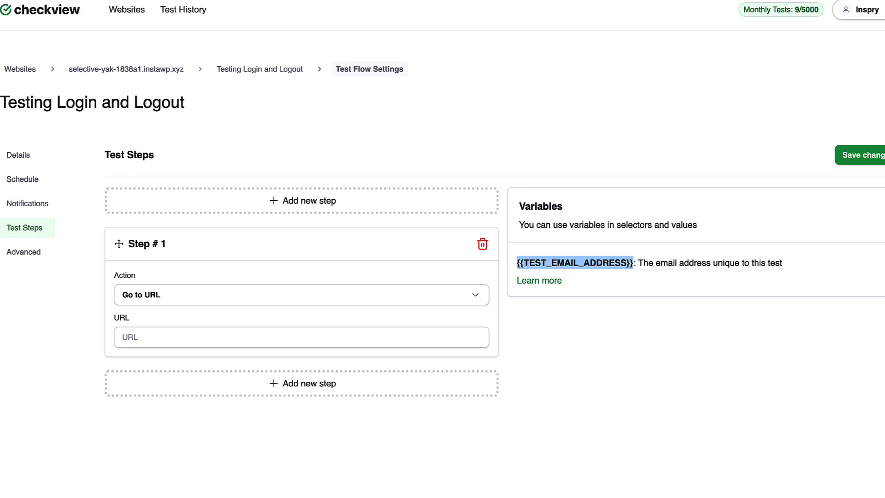
pyautogui.click(242, 331)
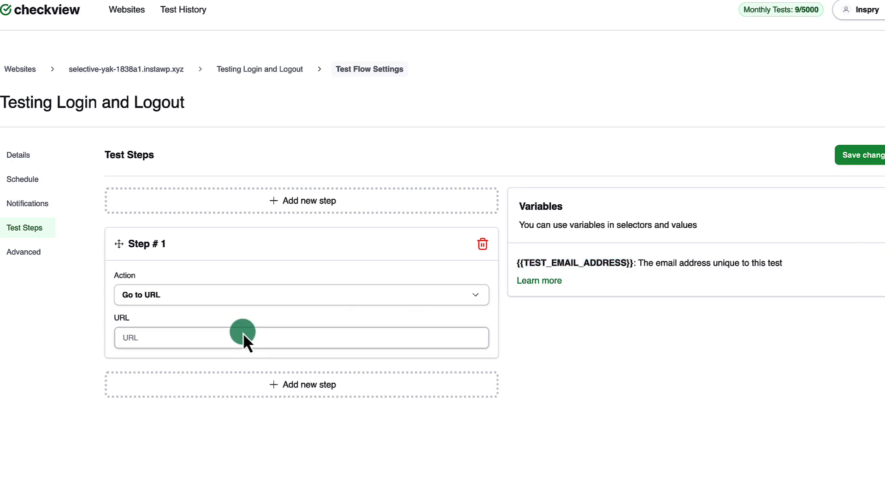
pyautogui.hotkey('ctrl', 'v')
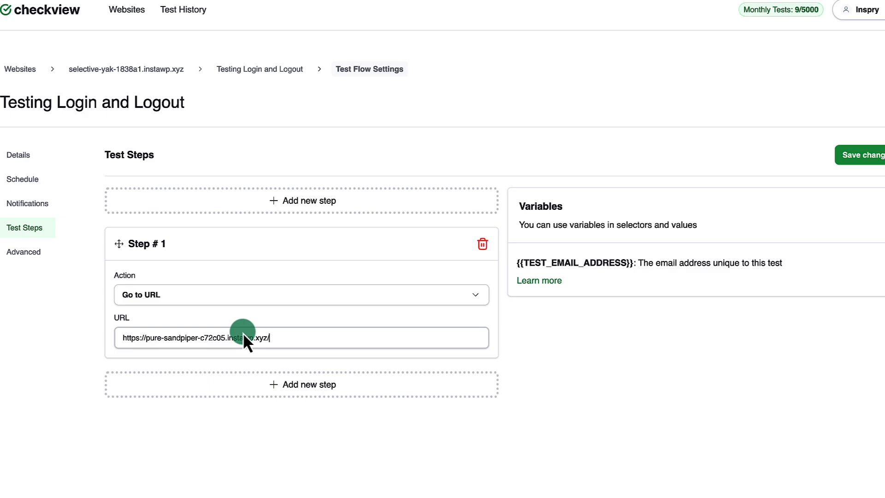
# Step: Add a second test step after the Go to URL step and open its action choices
pyautogui.click(375, 387)
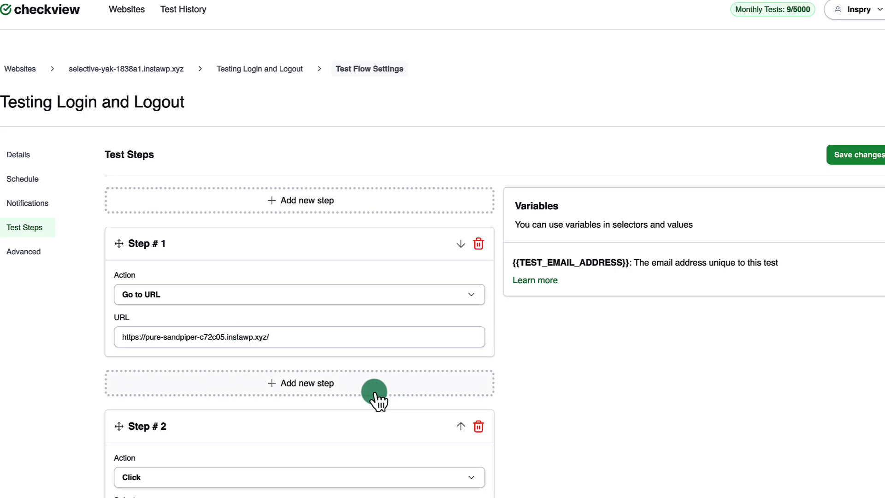
pyautogui.scroll(-2, 375, 395)
pyautogui.click(184, 369)
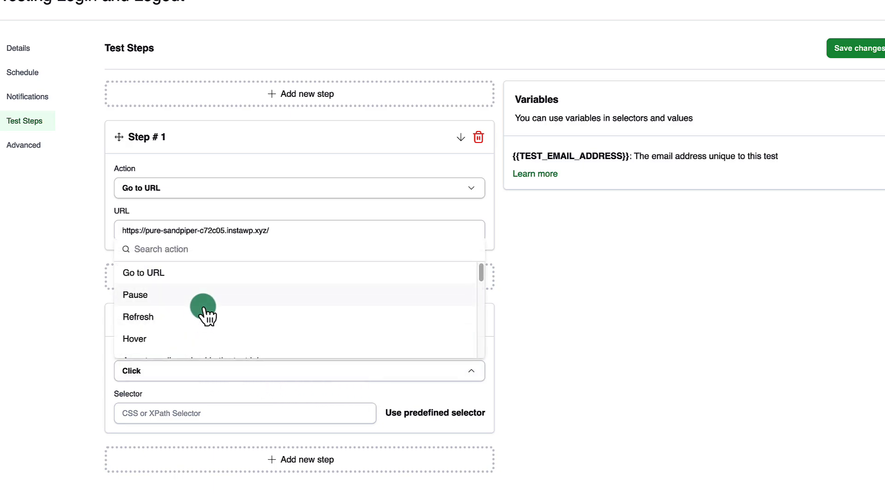
# Step: Examine the actions available for step 2, including the interaction and assertion options, and close the choices
pyautogui.scroll(-1, 205, 310)
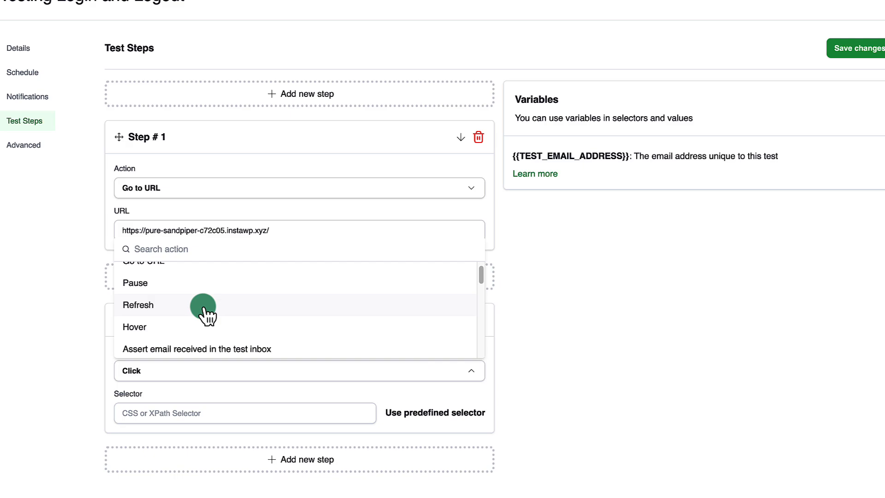
pyautogui.scroll(-1, 205, 310)
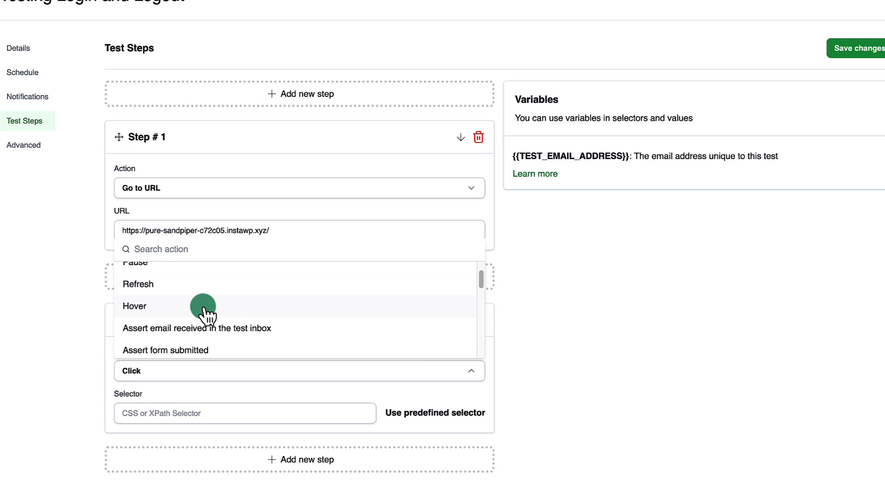
pyautogui.scroll(-1, 205, 309)
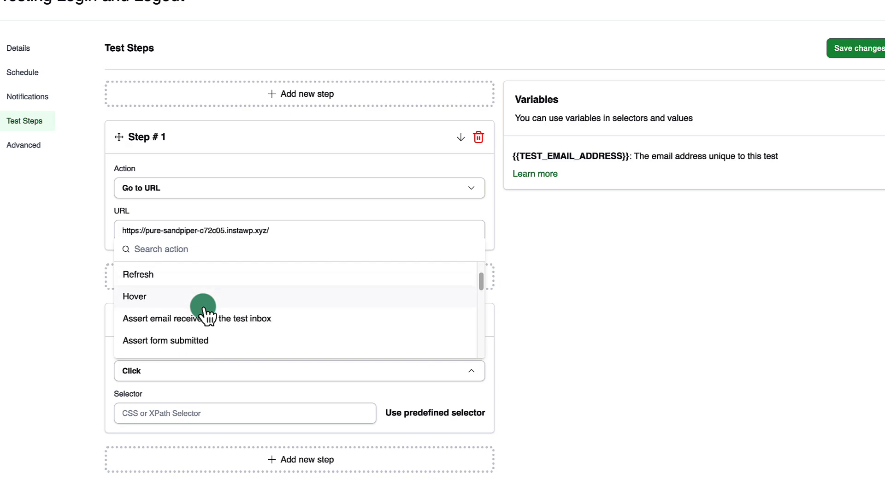
pyautogui.scroll(-2, 207, 314)
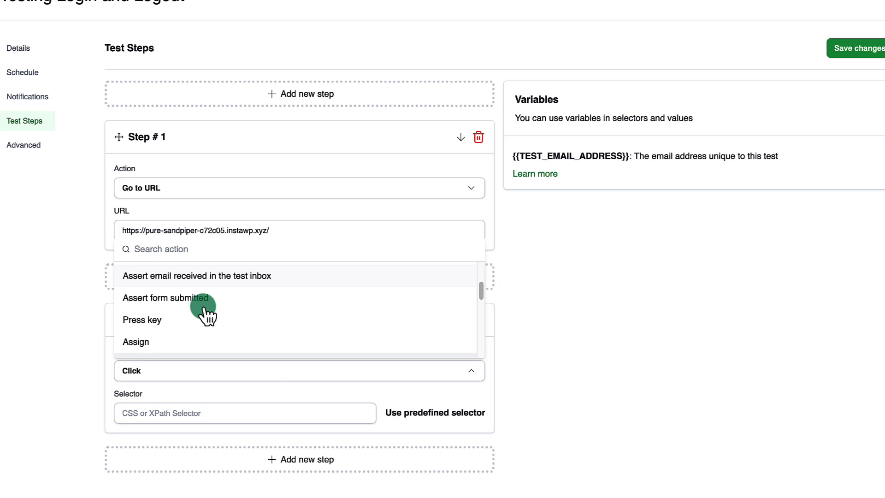
pyautogui.scroll(-1, 206, 314)
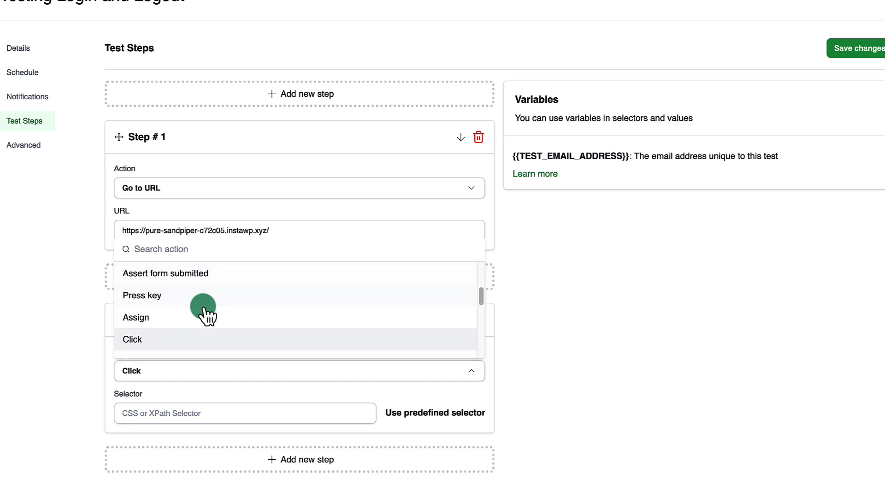
pyautogui.scroll(-2, 207, 315)
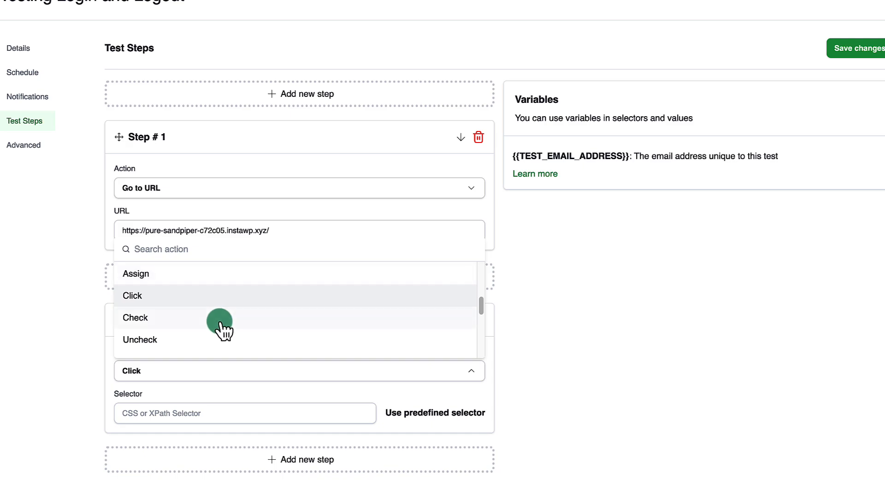
pyautogui.scroll(-1, 220, 323)
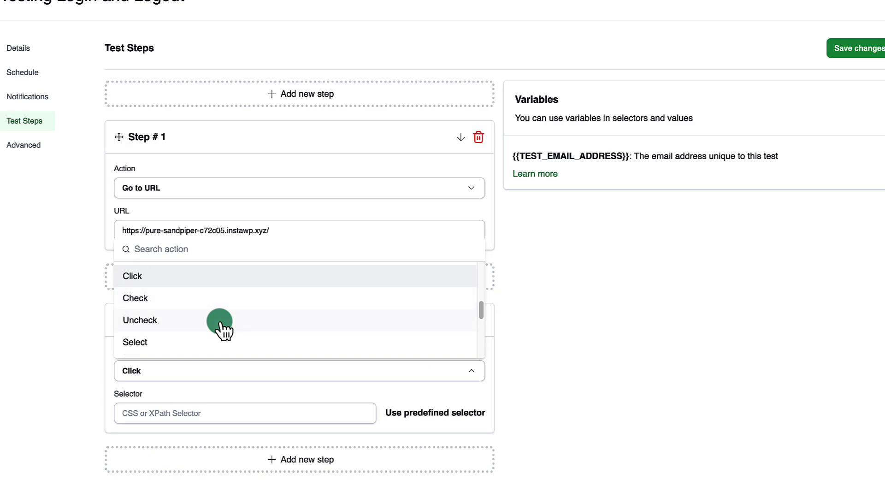
pyautogui.scroll(-1, 221, 323)
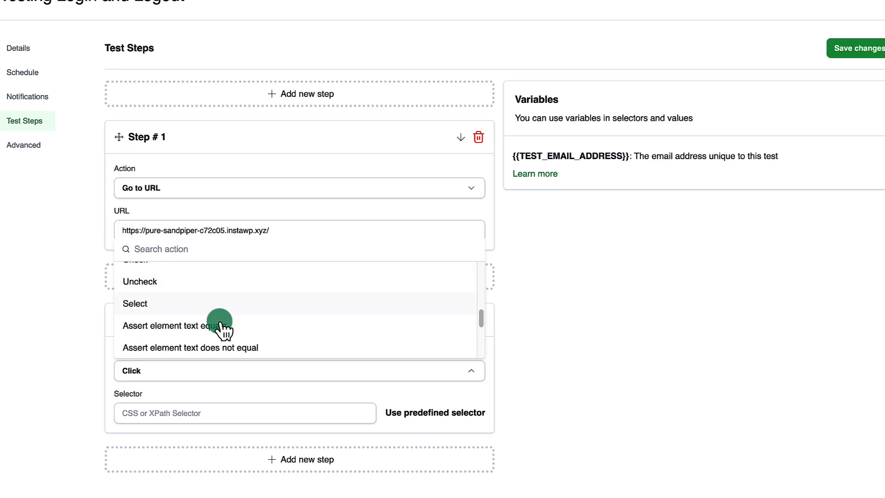
pyautogui.scroll(-3, 220, 328)
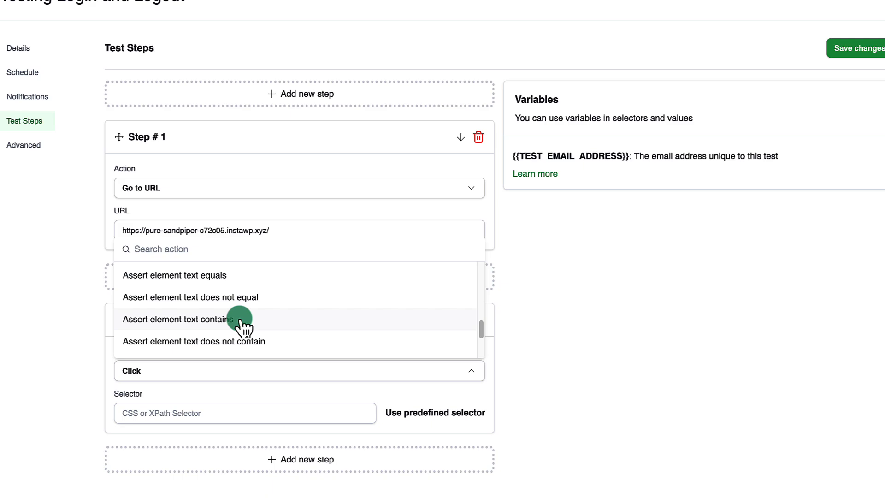
pyautogui.scroll(-4, 242, 328)
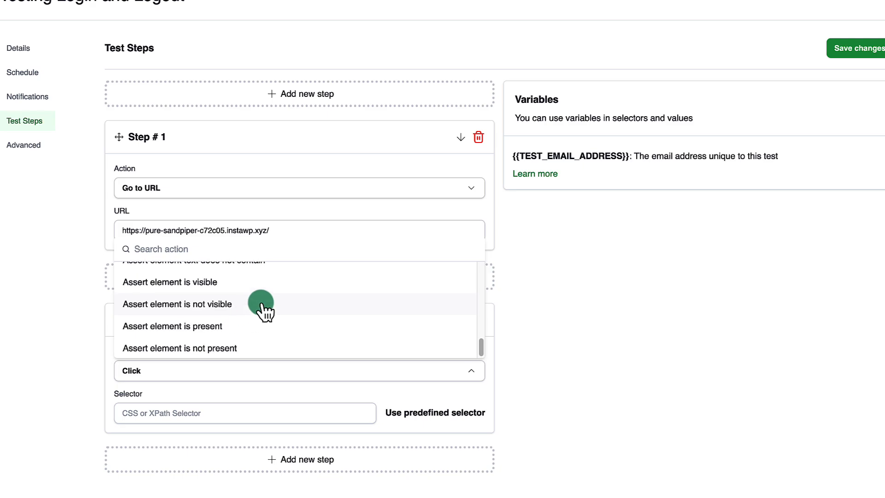
pyautogui.scroll(1, 261, 306)
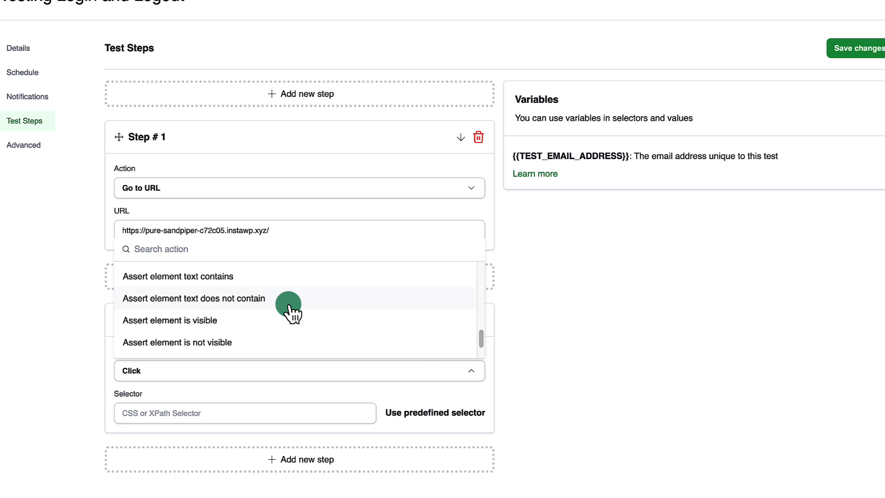
pyautogui.scroll(2, 291, 313)
pyautogui.scroll(3, 292, 313)
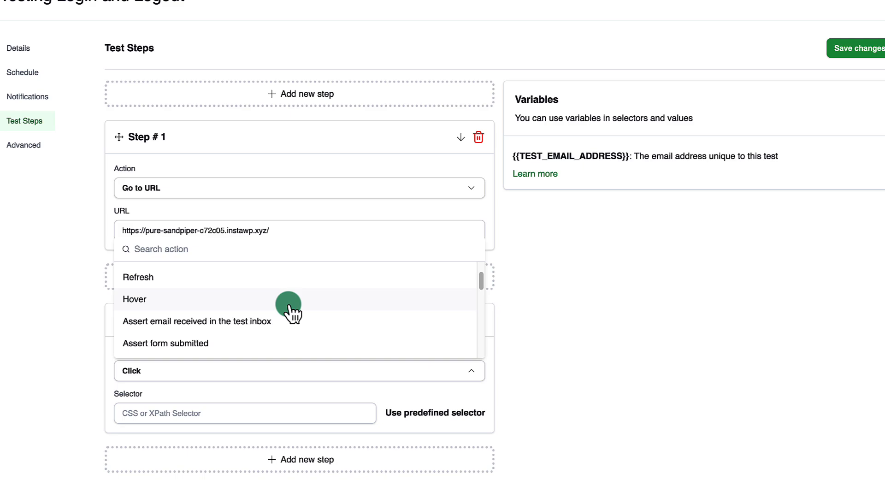
pyautogui.scroll(1, 290, 313)
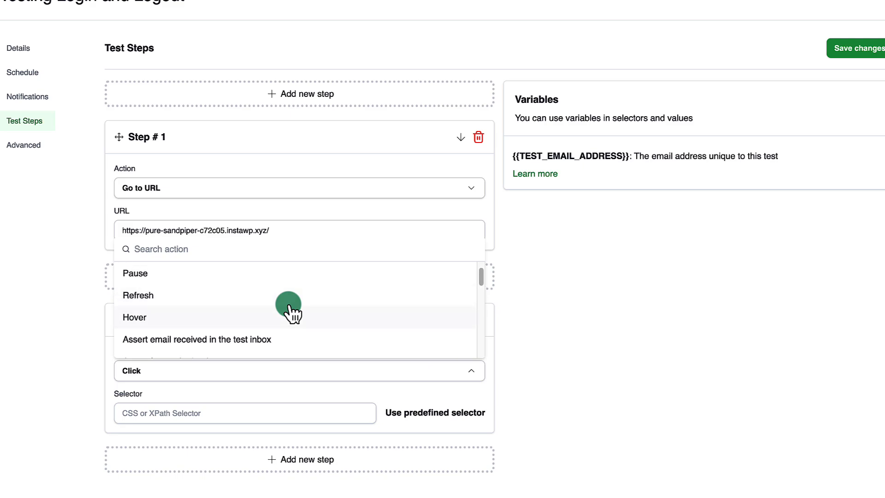
pyautogui.click(662, 316)
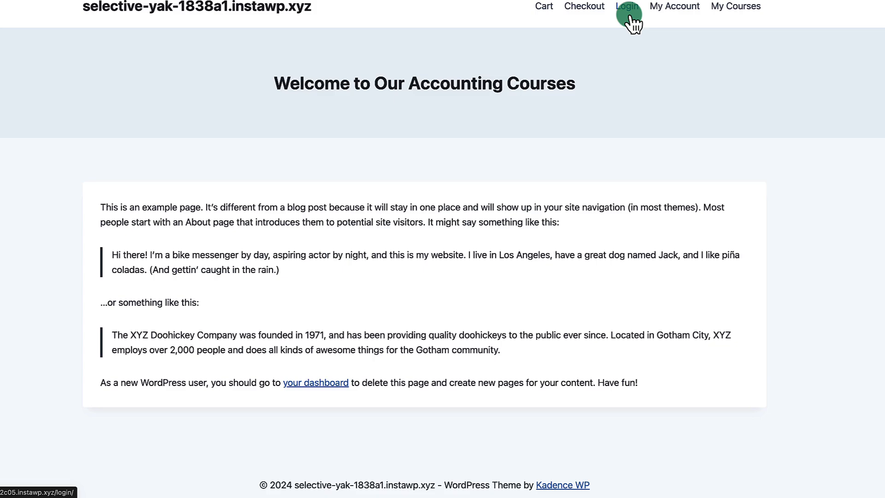
# Step: Inspect the Login link in the course site's navigation and copy its CSS selector
pyautogui.press('super+alt+i')
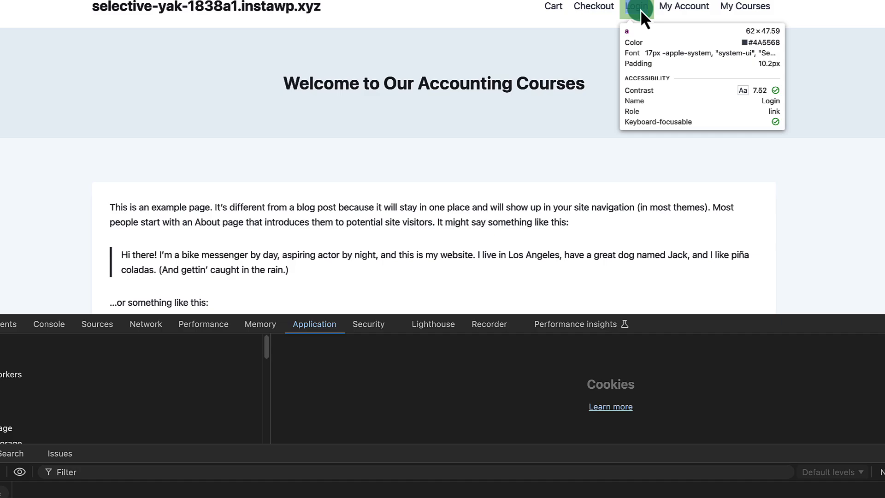
pyautogui.click(640, 9)
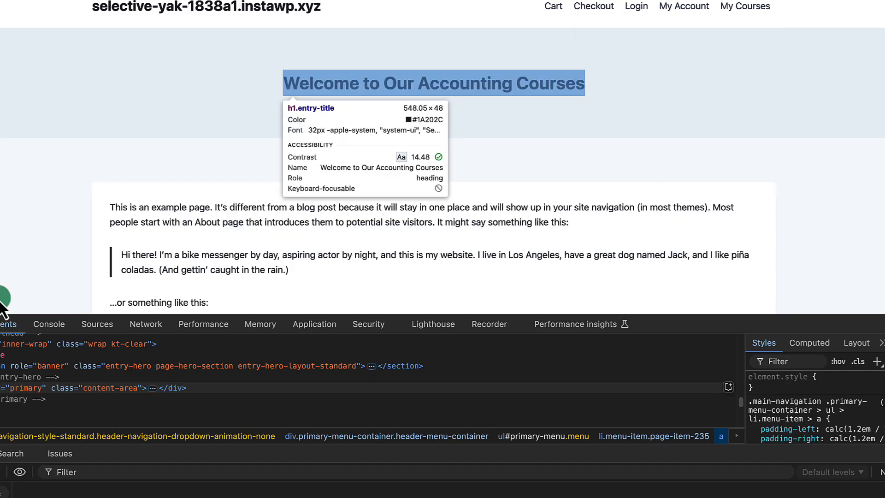
pyautogui.click(639, 9)
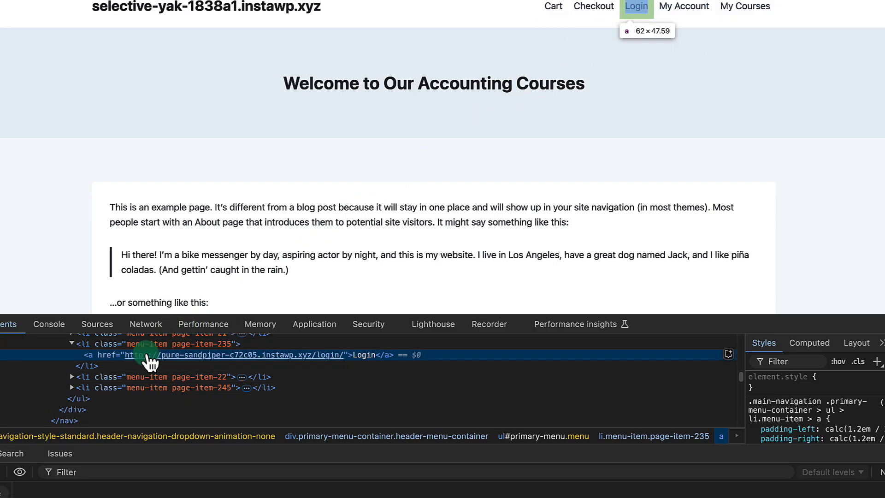
pyautogui.rightClick(111, 358)
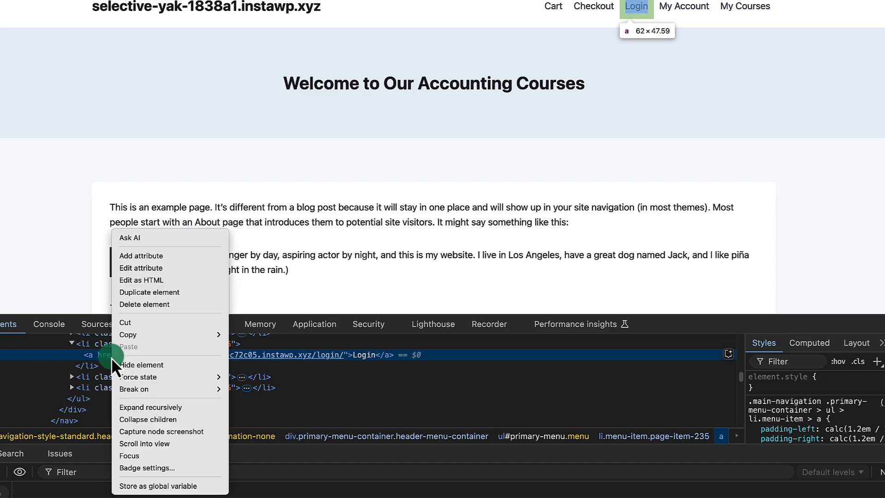
pyautogui.moveTo(212, 334)
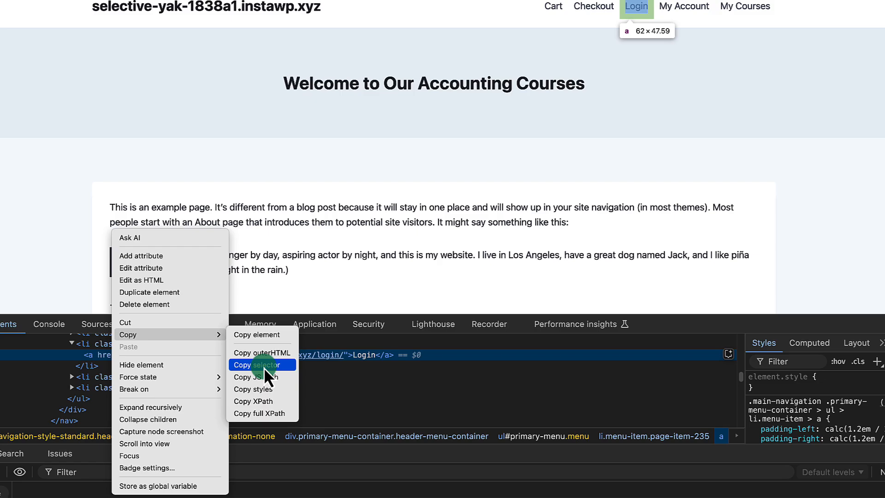
pyautogui.click(263, 366)
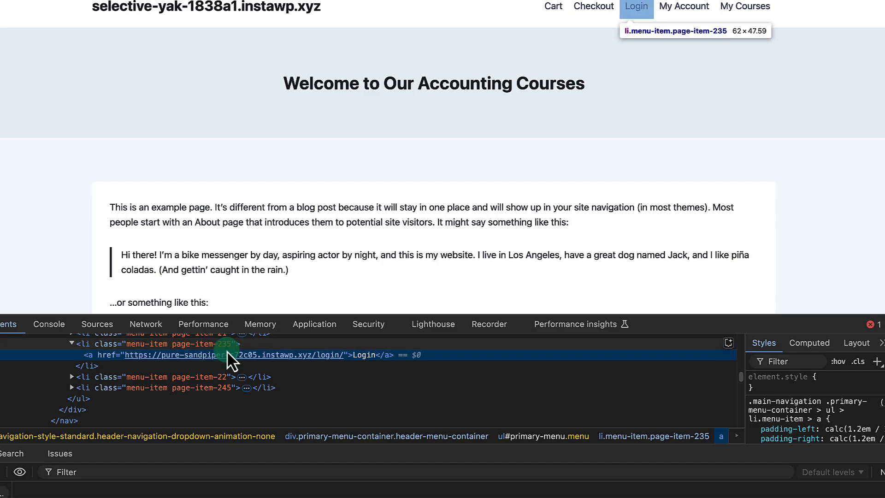
pyautogui.rightClick(92, 356)
pyautogui.moveTo(109, 331)
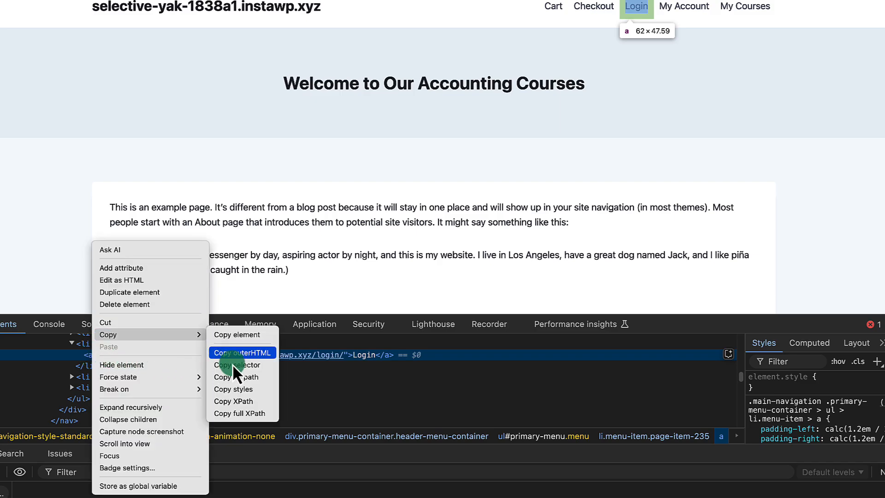
pyautogui.click(240, 364)
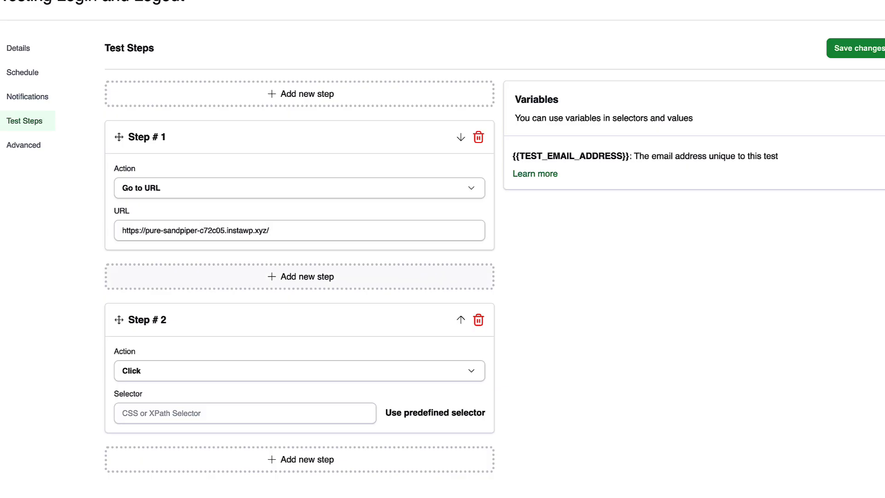
# Step: Paste the copied selector, #primary-menu > li.menu-item.page-item-235 > a, as the selector of the Click action in step 2
pyautogui.click(189, 414)
pyautogui.rightClick(183, 414)
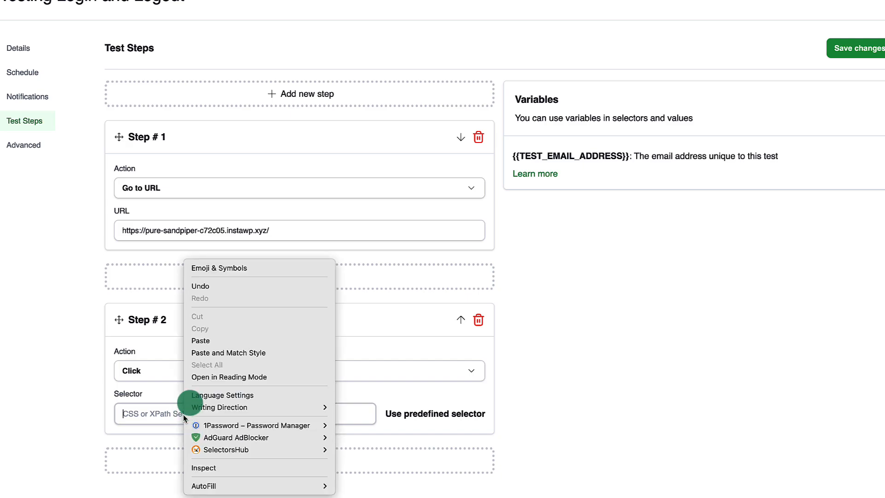
pyautogui.click(226, 340)
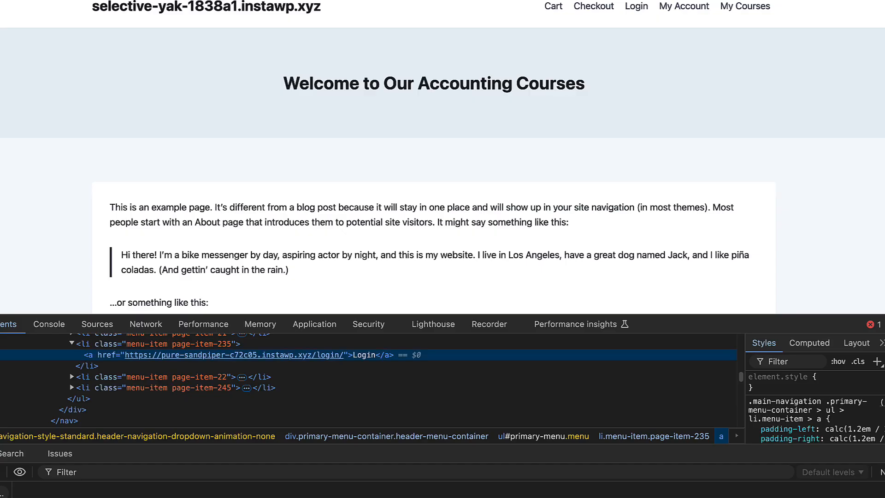
# Step: Open the course site's Login page, and add a third test step with the Assign action to the test flow
pyautogui.click(641, 8)
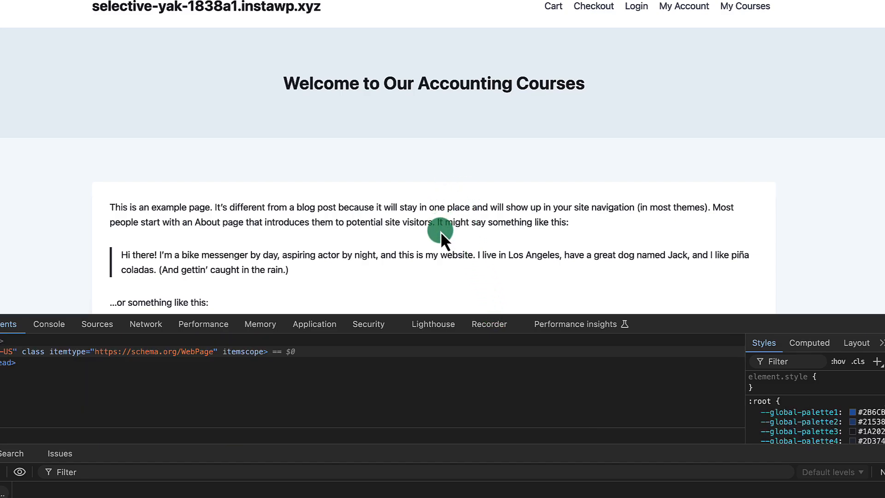
pyautogui.scroll(-3, 441, 231)
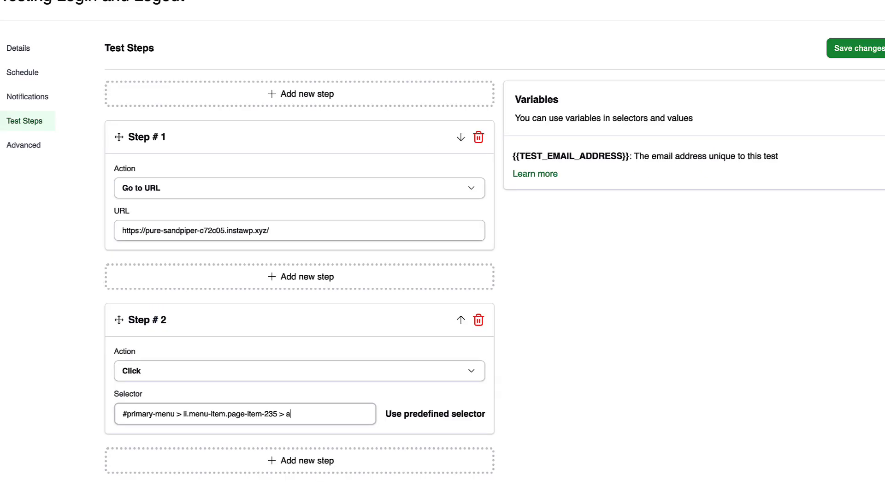
pyautogui.click(352, 445)
pyautogui.scroll(-3, 602, 344)
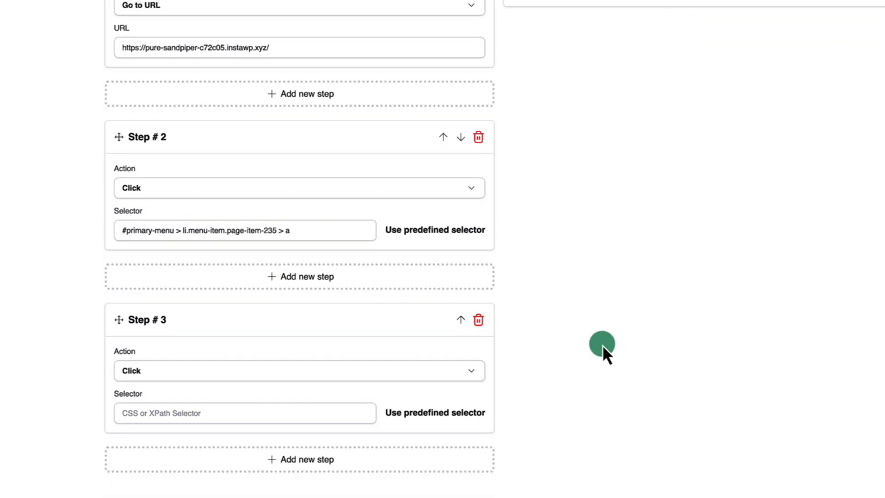
pyautogui.click(152, 374)
pyautogui.scroll(-4, 179, 322)
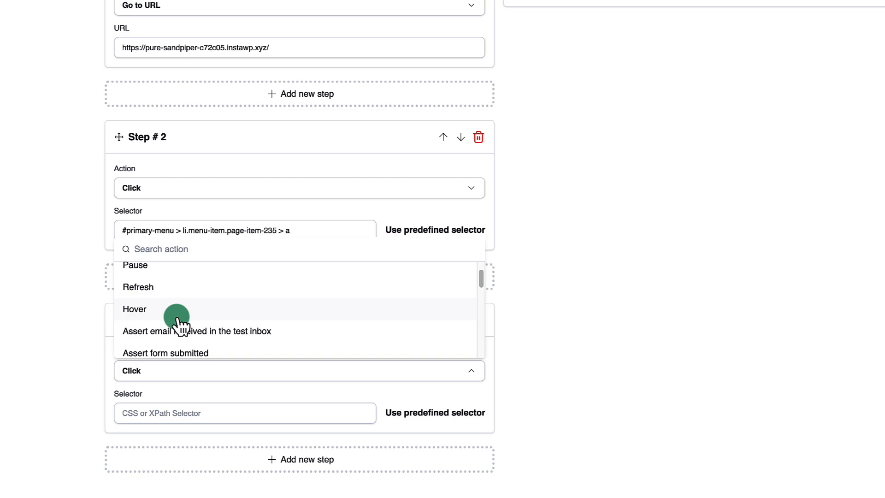
pyautogui.scroll(-2, 179, 318)
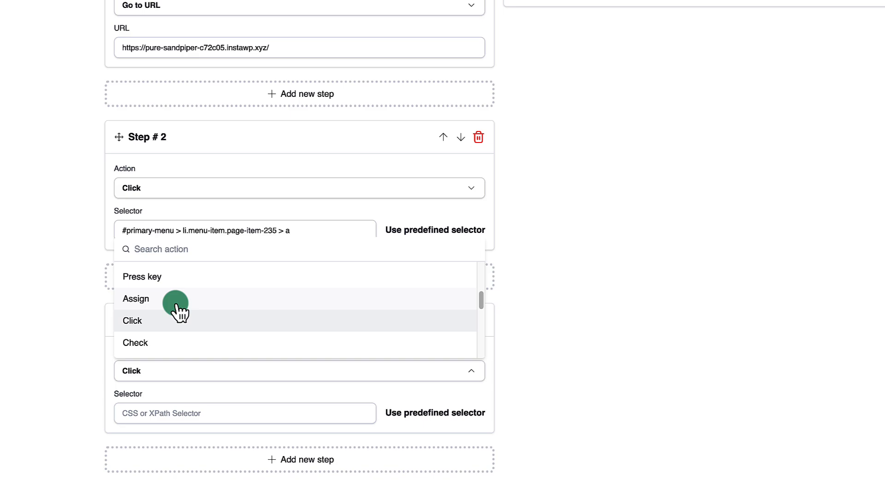
pyautogui.click(176, 304)
pyautogui.scroll(-1, 146, 374)
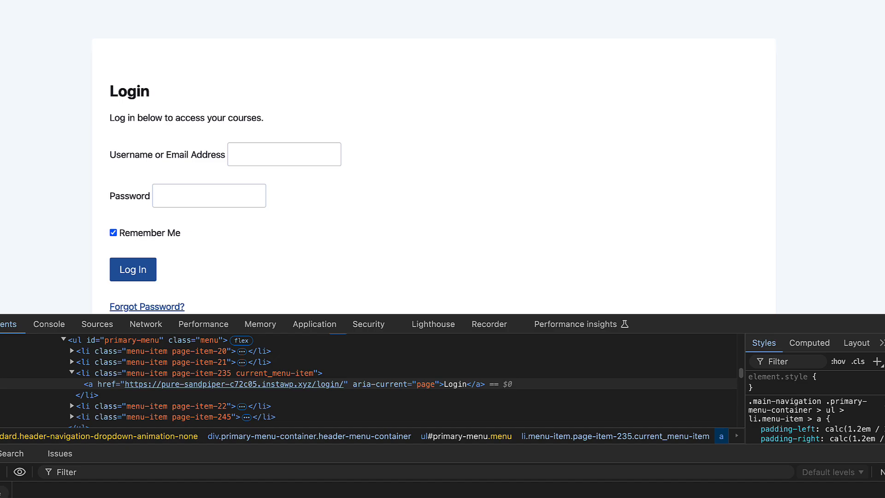
# Step: Inspect the Username or Email Address field on the login page and copy its CSS selector
pyautogui.hotkey('ctrl', 'shift', 'c')
pyautogui.click(275, 156)
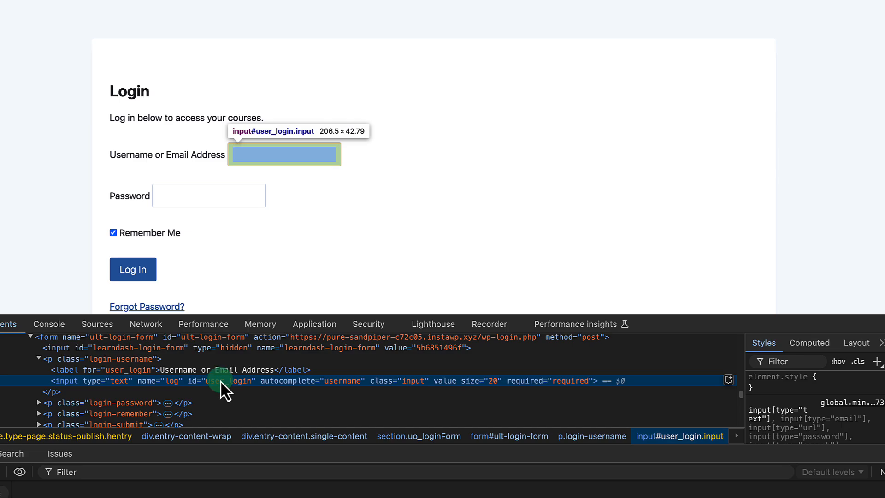
pyautogui.rightClick(236, 385)
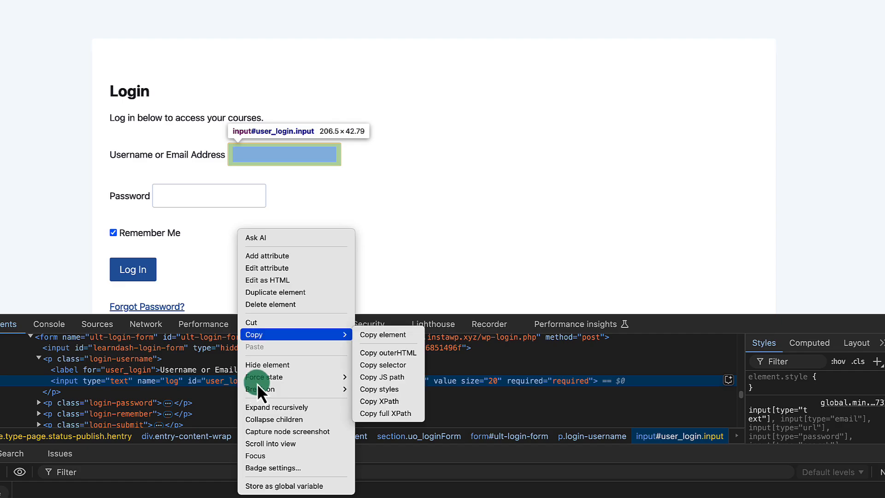
pyautogui.click(383, 367)
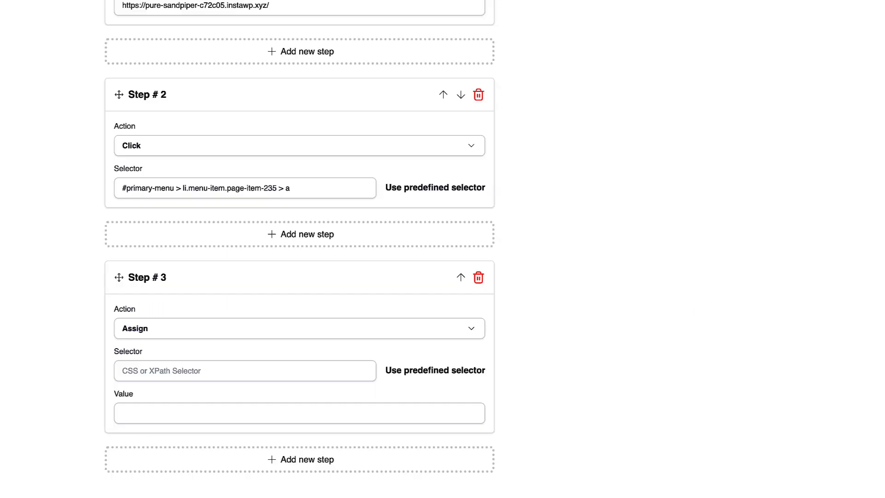
# Step: Set step 3's selector to the copied #user_login and its value to testcustomer
pyautogui.click(232, 367)
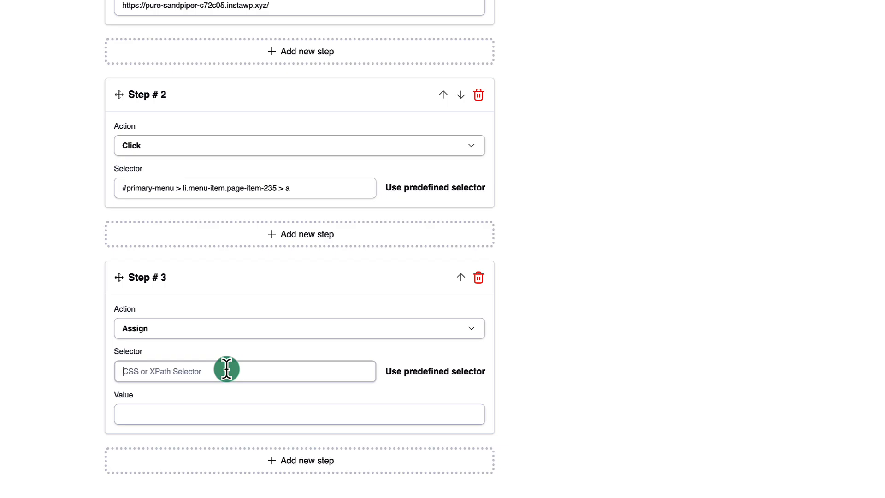
pyautogui.hotkey('ctrl', 'v')
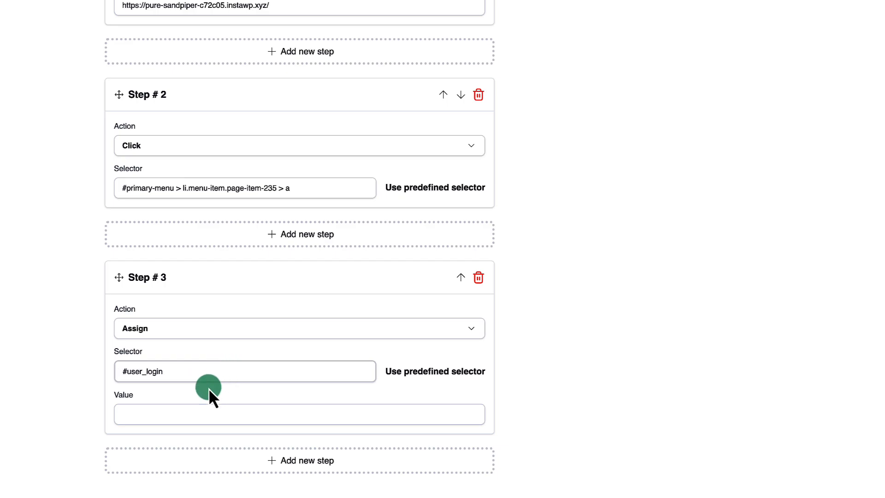
pyautogui.click(177, 416)
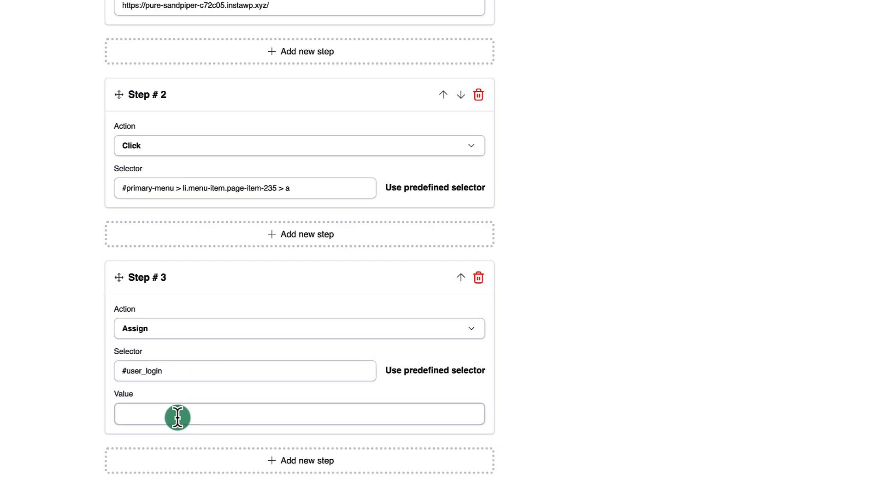
pyautogui.write('testcustomer')
pyautogui.doubleClick(241, 408)
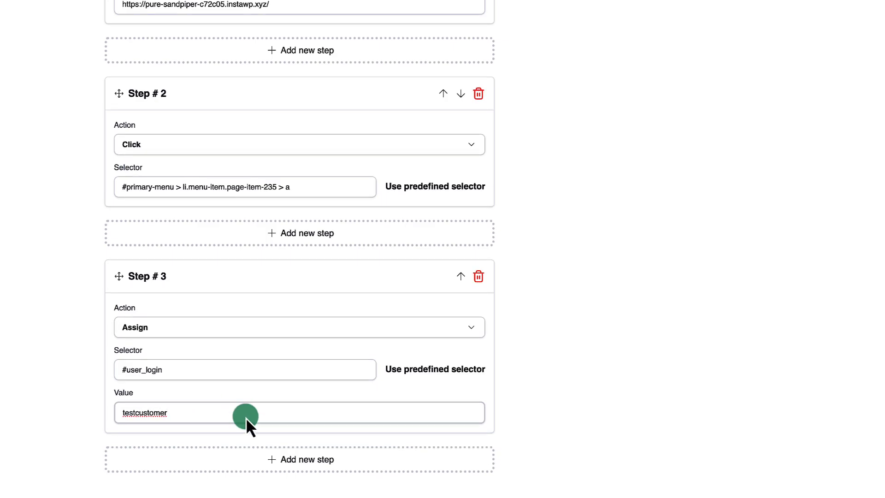
# Step: Add a fourth test step after step 3 and set its action to Assign
pyautogui.click(362, 455)
pyautogui.scroll(-2, 564, 399)
pyautogui.scroll(-3, 564, 399)
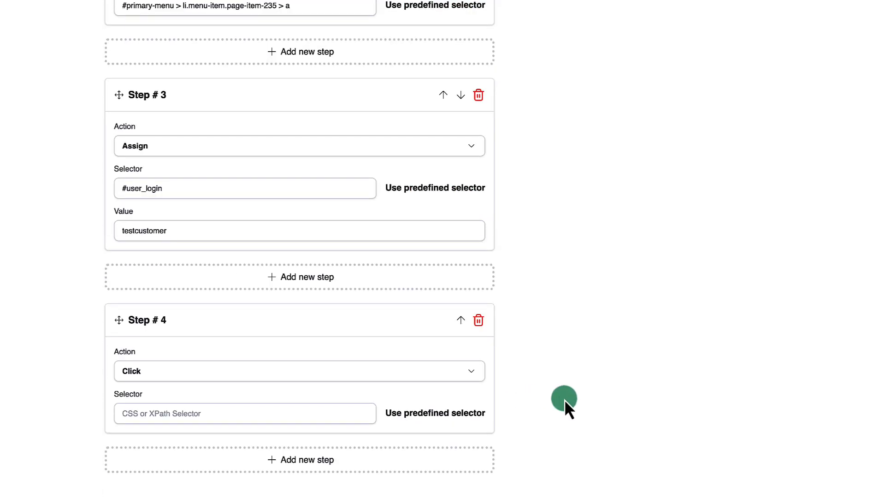
pyautogui.click(183, 376)
pyautogui.scroll(-3, 184, 322)
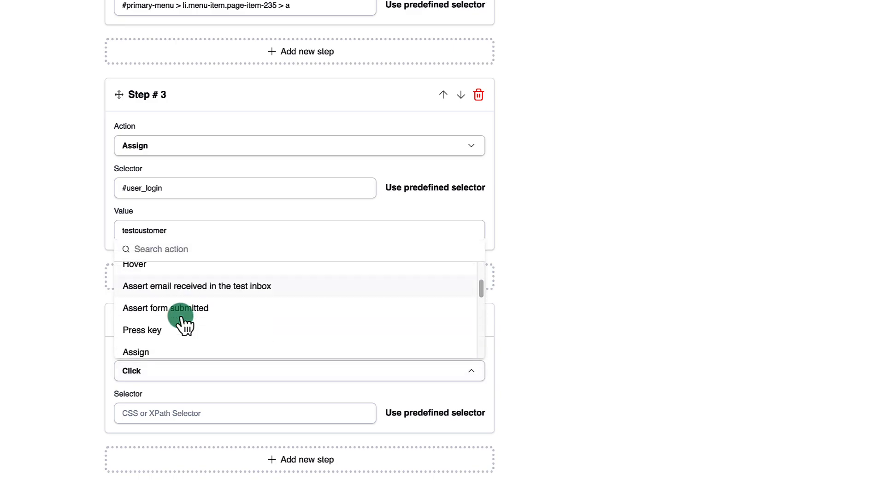
pyautogui.click(182, 348)
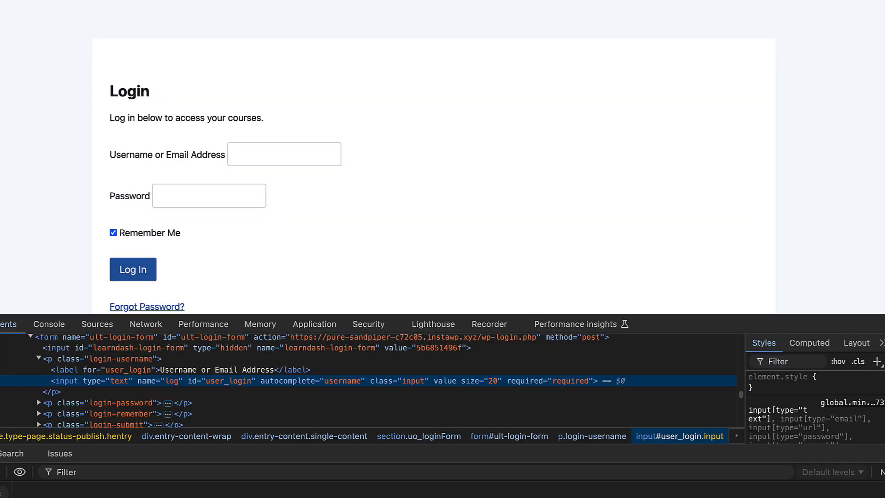
# Step: Copy the CSS selector of the login page's Password field, #user_pass, and paste it as step 4's selector
pyautogui.click(177, 197)
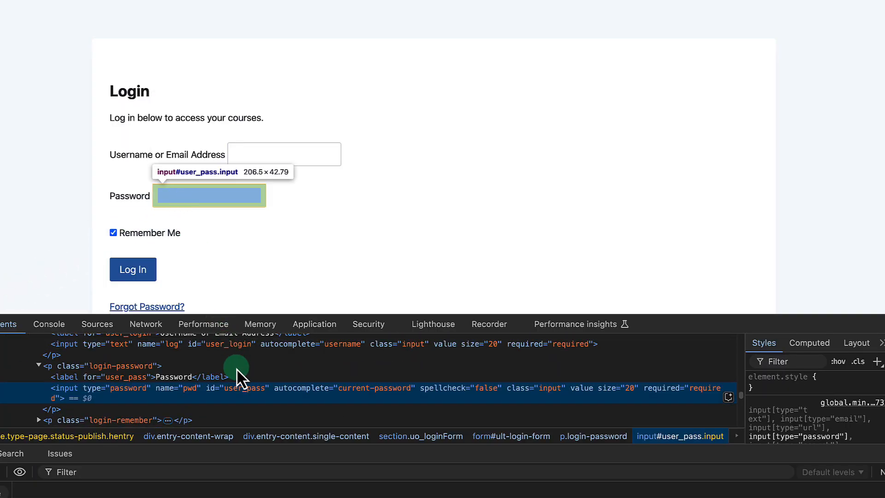
pyautogui.rightClick(245, 392)
pyautogui.moveTo(295, 334)
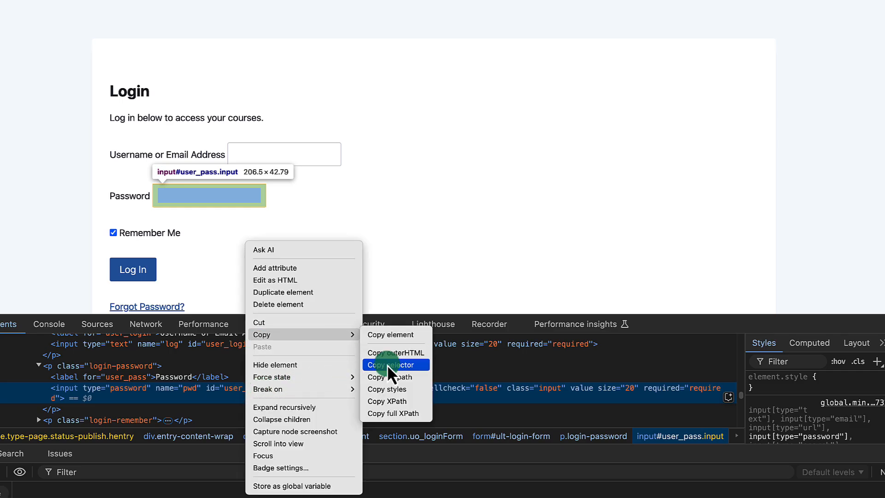
pyautogui.click(386, 364)
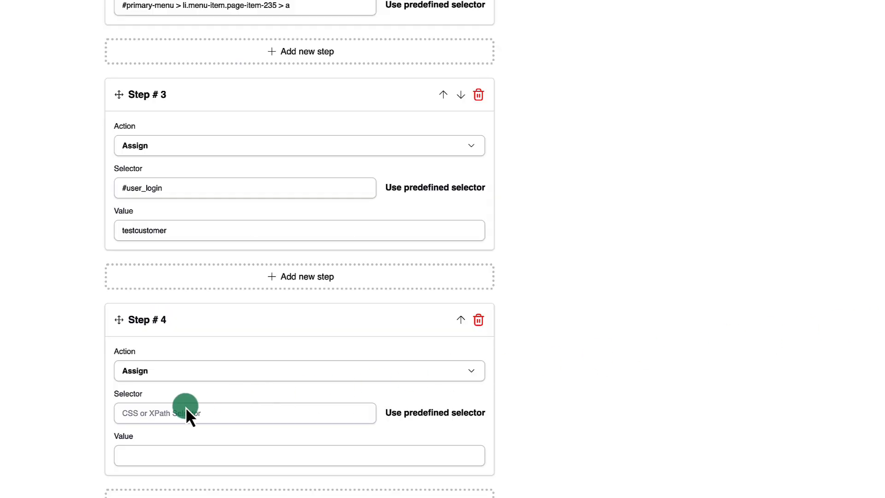
pyautogui.rightClick(185, 407)
pyautogui.click(217, 344)
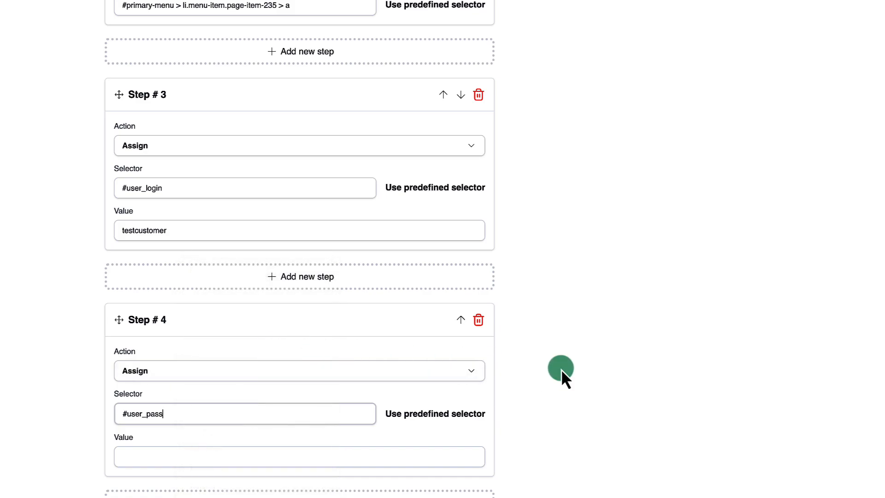
# Step: Paste the test account's password as the value of step 4
pyautogui.click(217, 450)
pyautogui.press('super+v')
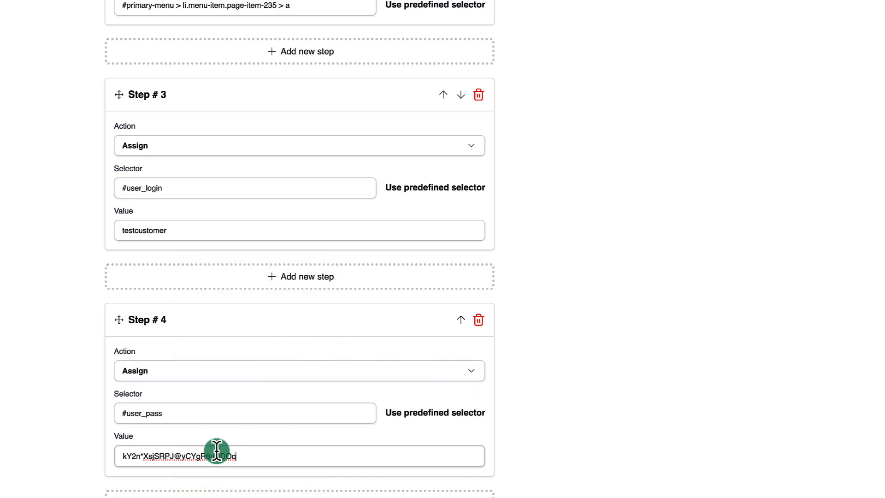
pyautogui.scroll(-2, 217, 451)
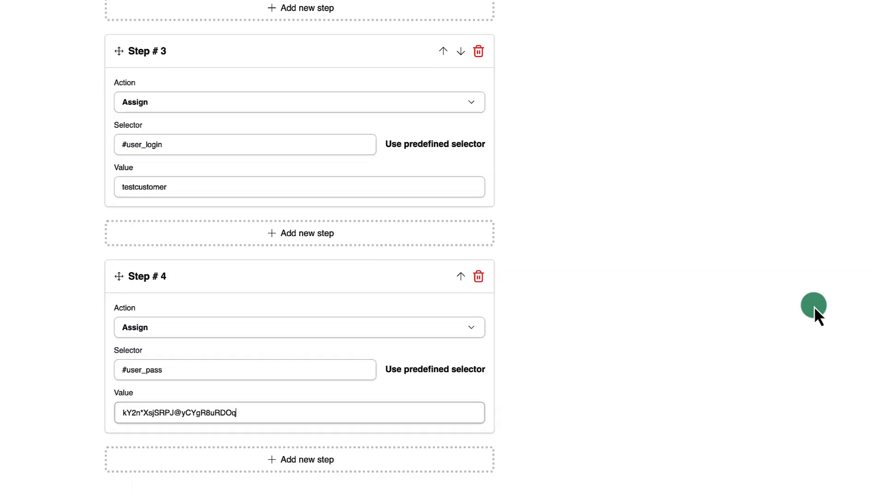
# Step: Add a fifth test step with the Click action and paste the login page's Log In button selector, #wp-submit, into it
pyautogui.click(239, 460)
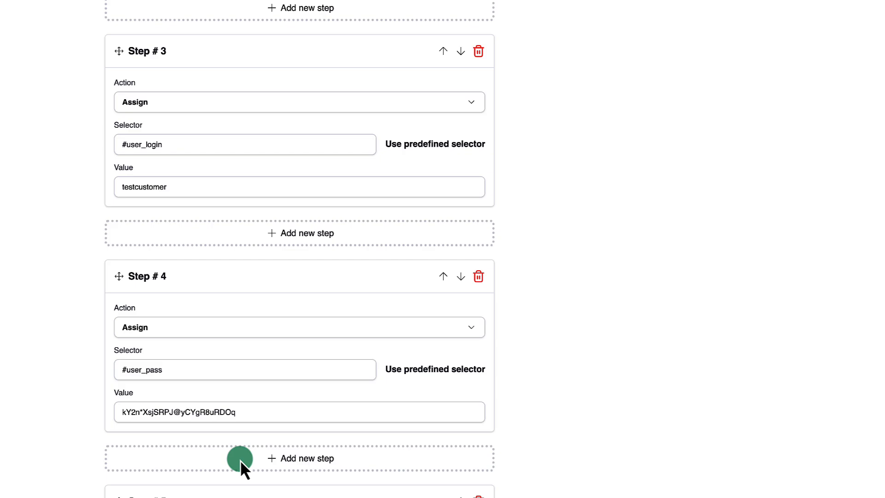
pyautogui.click(92, 385)
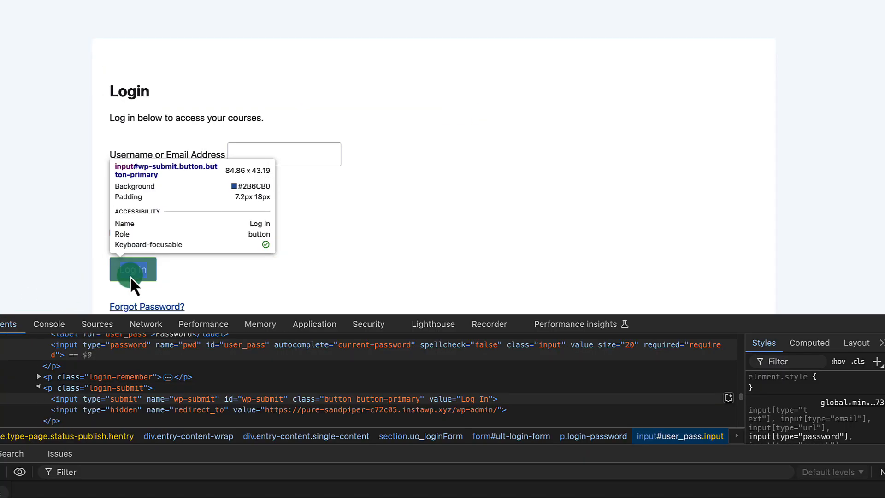
pyautogui.click(132, 275)
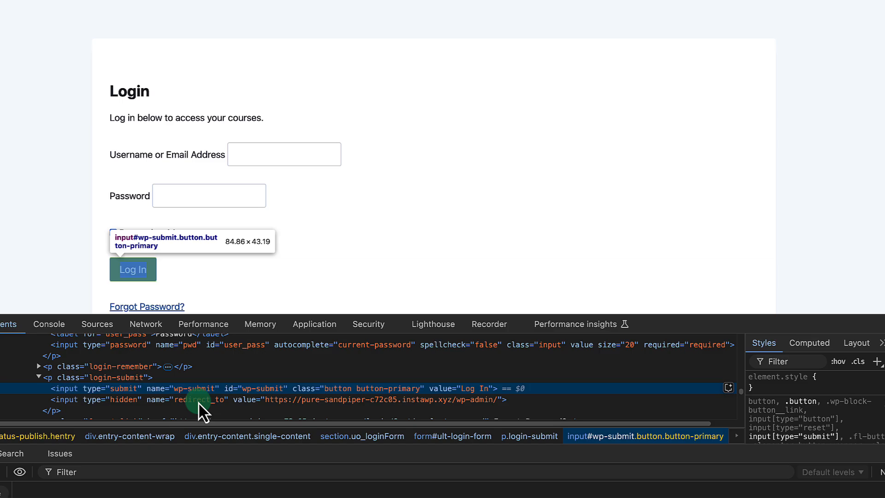
pyautogui.rightClick(264, 388)
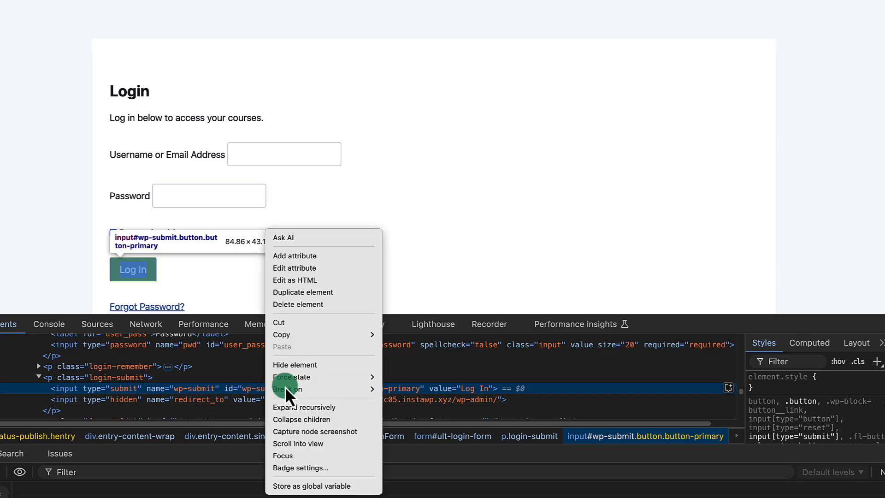
pyautogui.moveTo(323, 335)
pyautogui.click(425, 363)
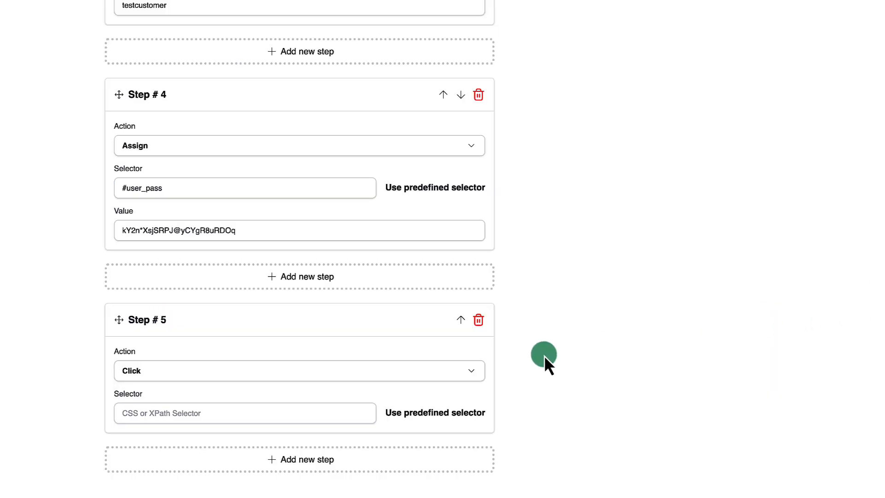
pyautogui.click(187, 413)
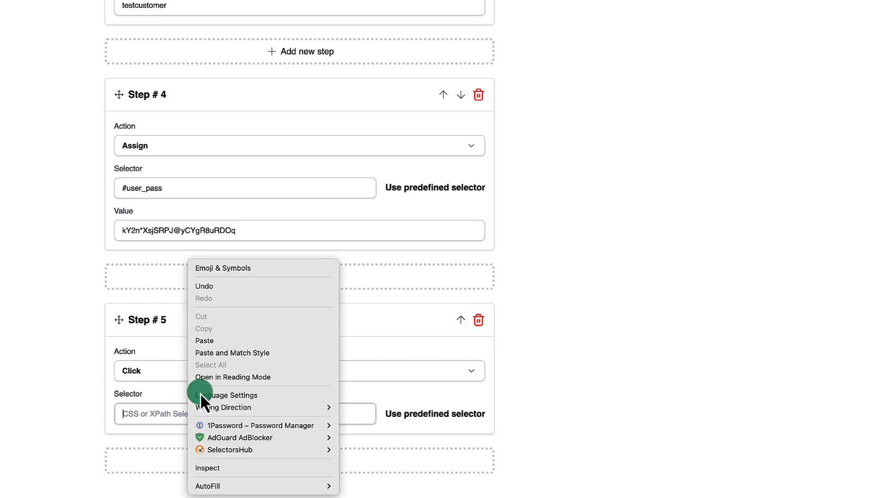
pyautogui.click(230, 340)
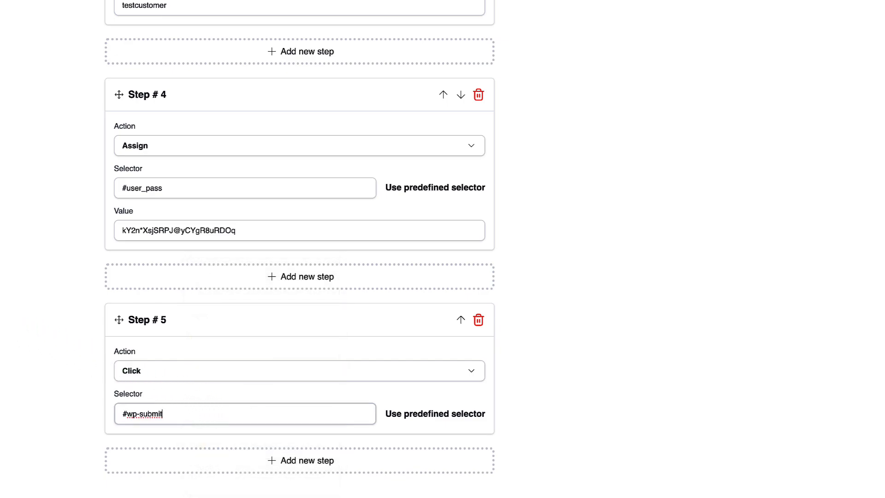
# Step: Log in on the site's login page as testcustomer with the test account's password
pyautogui.click(111, 225)
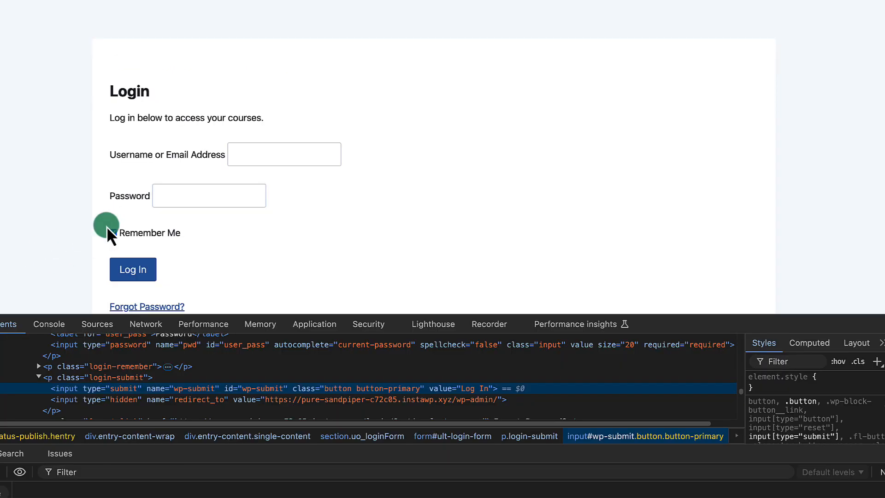
pyautogui.click(287, 156)
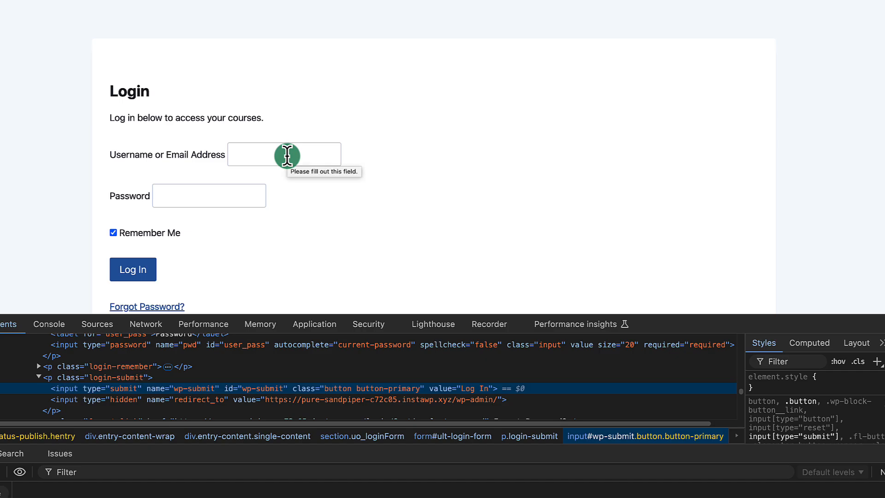
pyautogui.click(286, 156)
pyautogui.write('testcustomer')
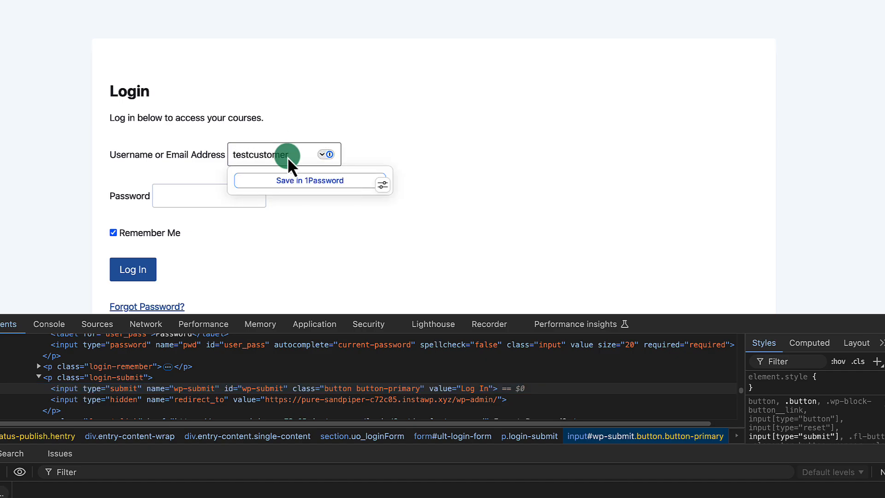
pyautogui.press('Tab')
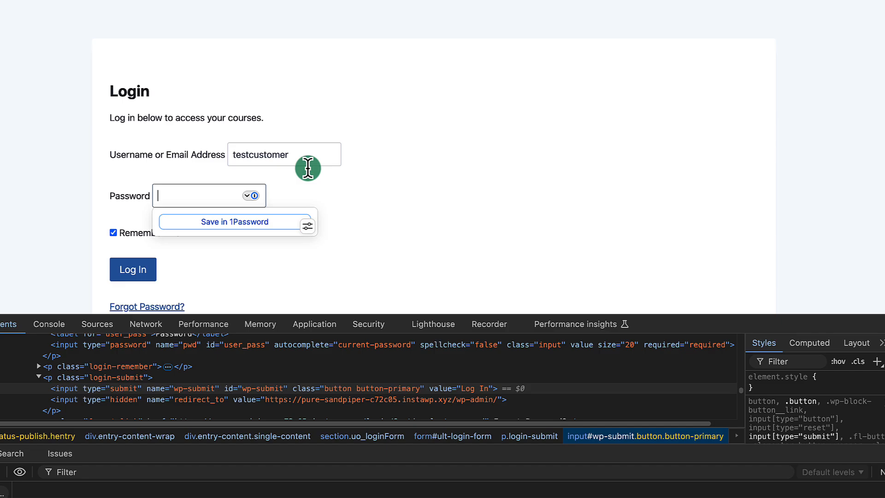
pyautogui.press('super+v')
pyautogui.click(347, 193)
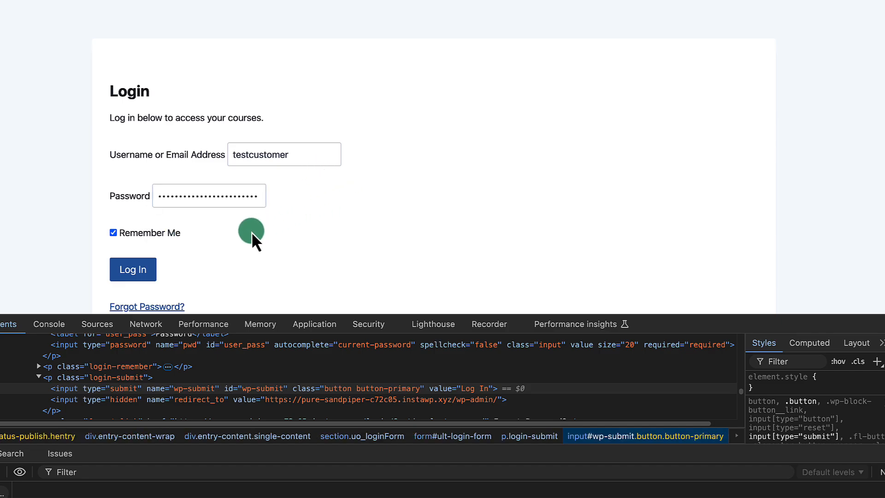
pyautogui.click(147, 272)
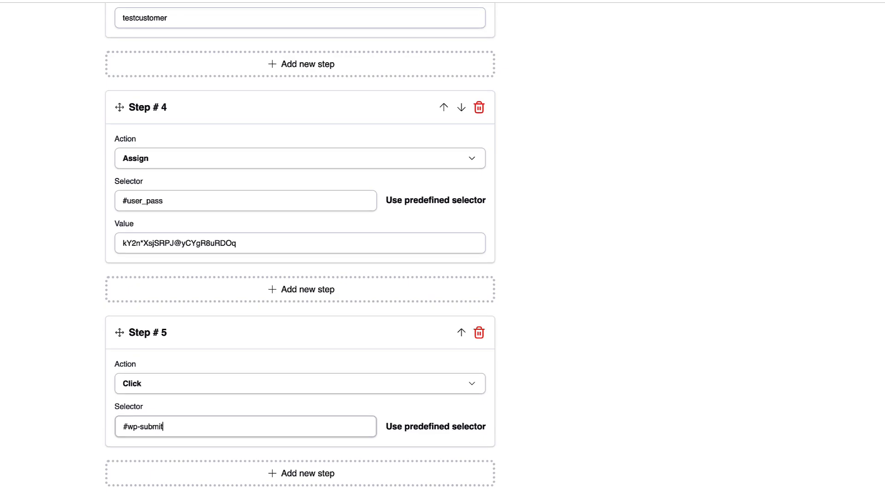
# Step: Add a sixth test step after step 5 and set its action to Assert element text contains
pyautogui.click(252, 468)
pyautogui.scroll(-4, 290, 407)
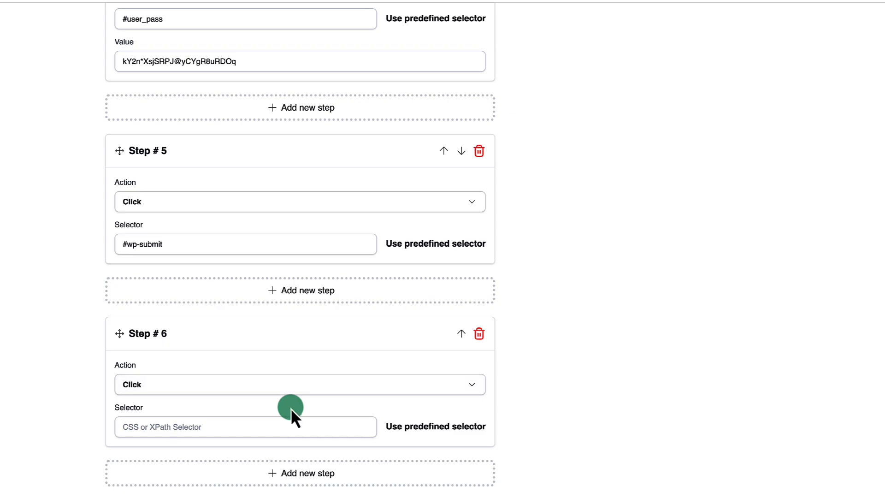
pyautogui.click(280, 392)
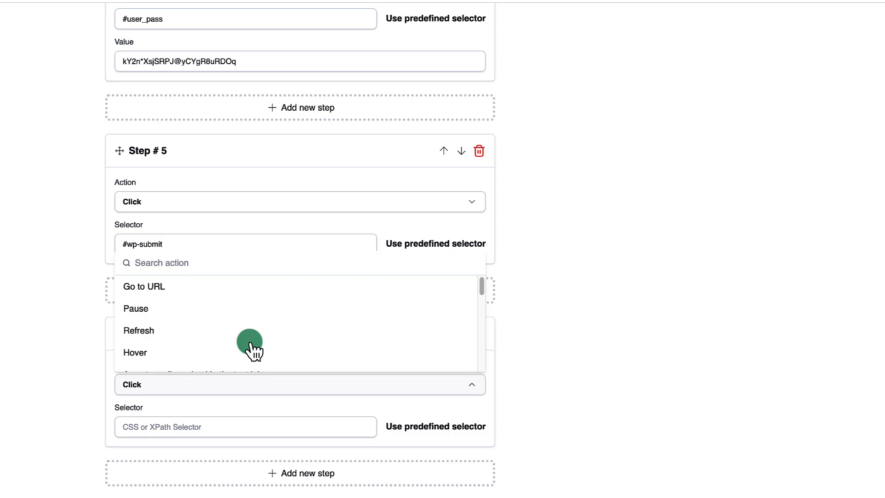
pyautogui.scroll(-2, 250, 348)
pyautogui.scroll(-2, 249, 345)
pyautogui.scroll(-5, 249, 345)
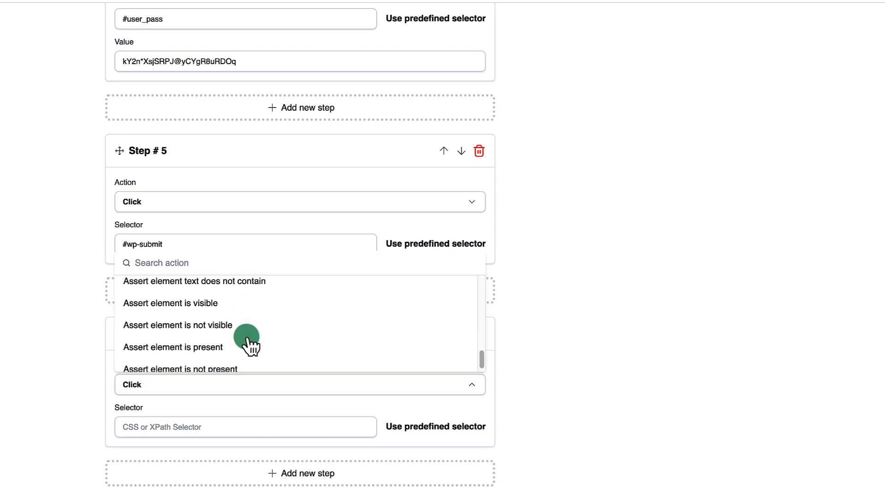
pyautogui.scroll(-1, 249, 344)
pyautogui.scroll(3, 250, 344)
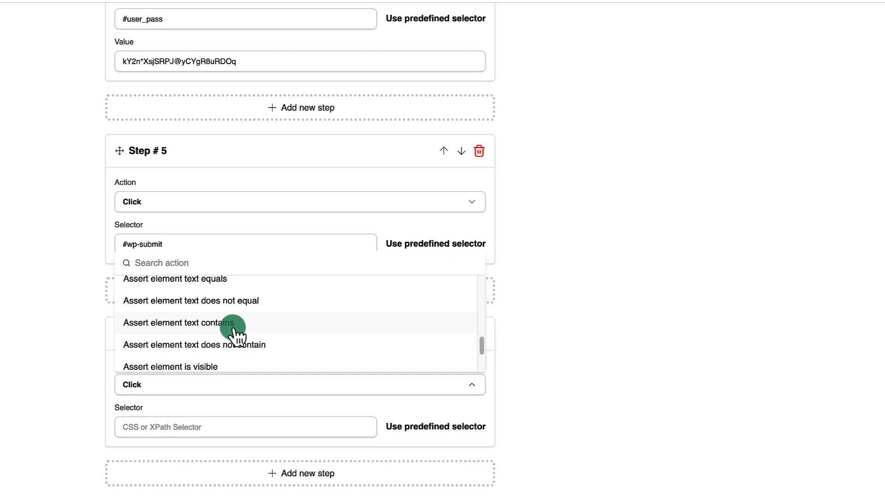
pyautogui.scroll(1, 237, 335)
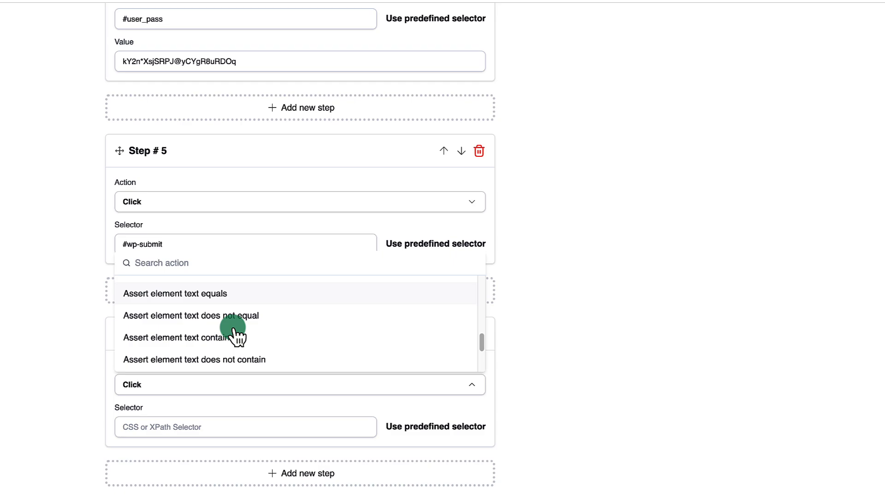
pyautogui.click(196, 338)
pyautogui.scroll(-2, 203, 375)
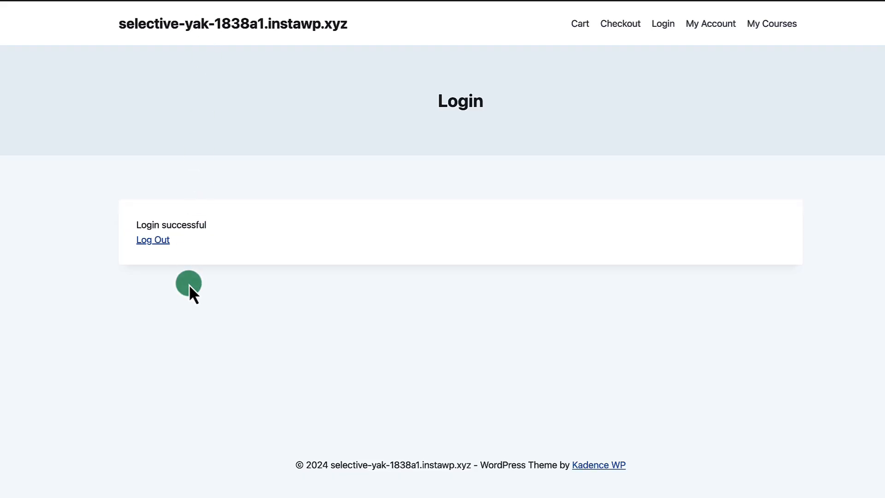
# Step: Inspect the Login successful message on the logged-in page and expand its div element in the page's HTML
pyautogui.press('super+alt+i')
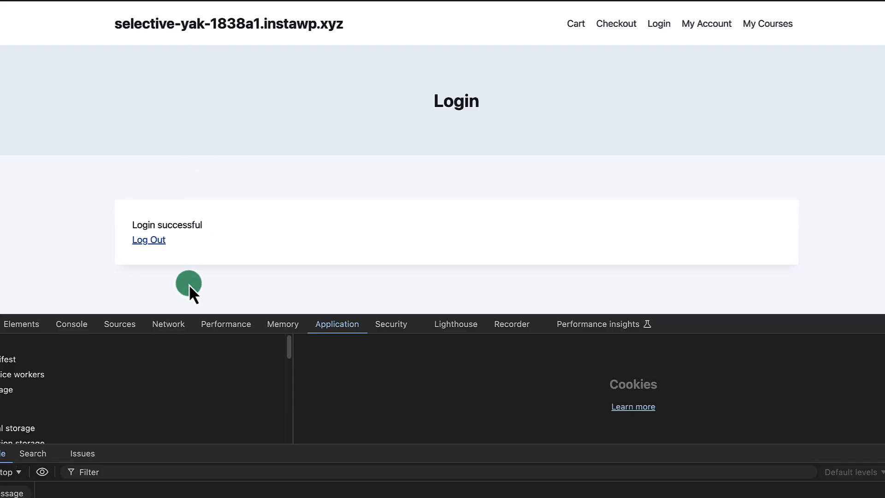
pyautogui.press('super+shift+c')
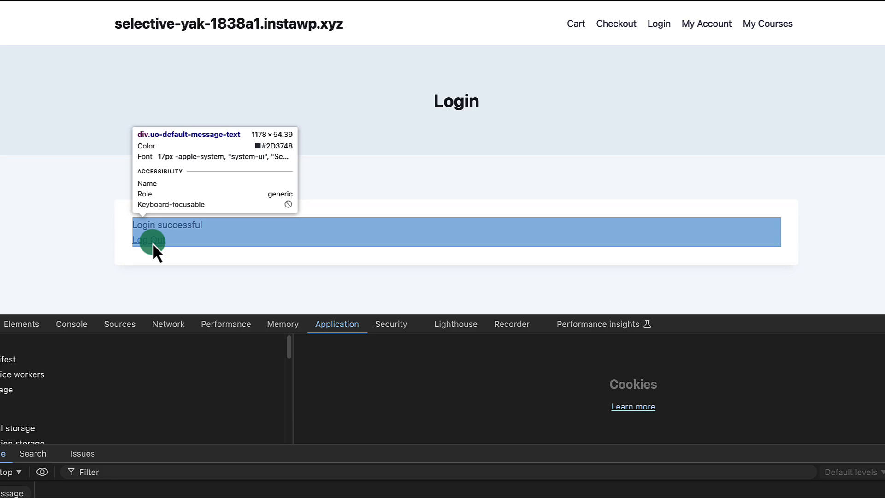
pyautogui.click(166, 226)
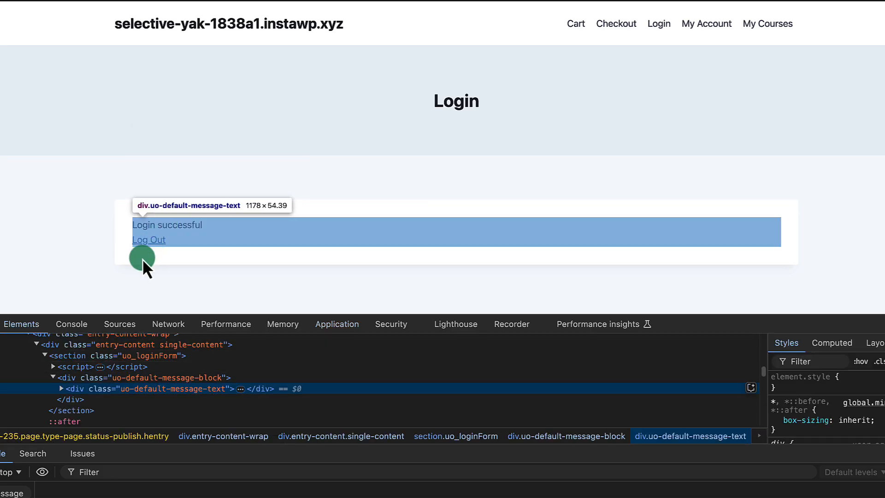
pyautogui.click(60, 388)
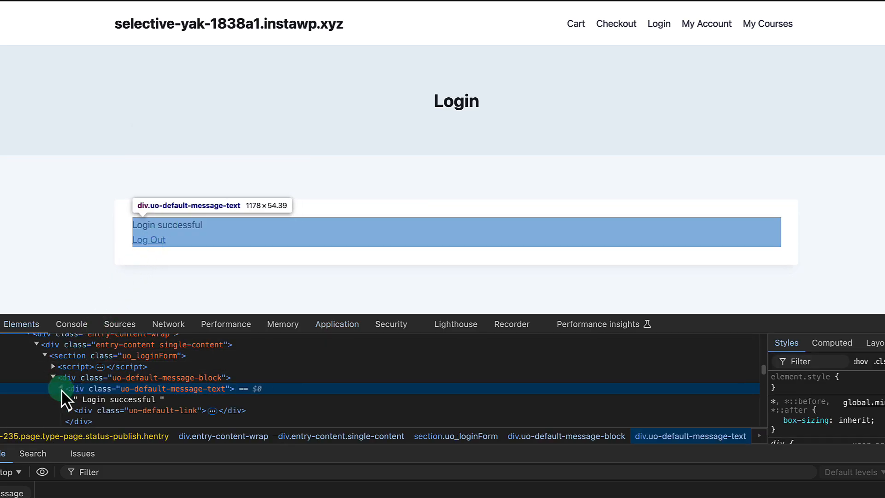
pyautogui.scroll(-1, 61, 388)
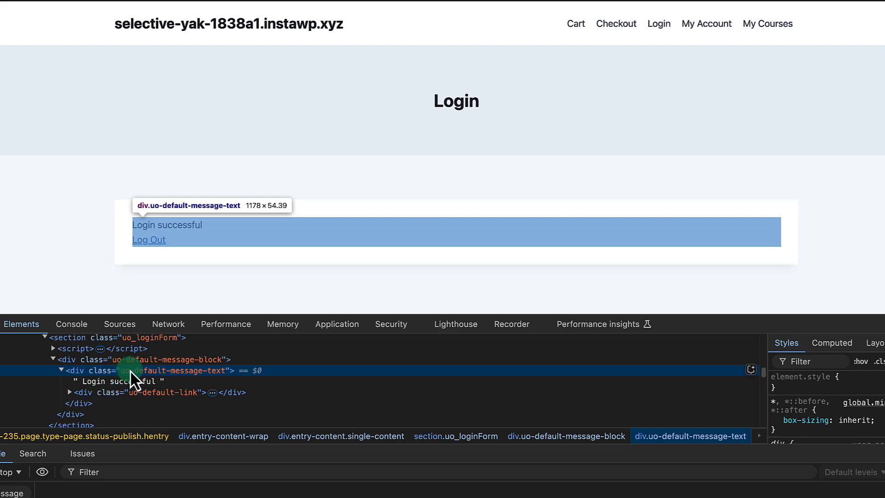
# Step: Try the message div's copied CSS selector, #post-235 > div > div > section > div > div, as step 6's selector, and clear it
pyautogui.rightClick(156, 377)
pyautogui.moveTo(216, 335)
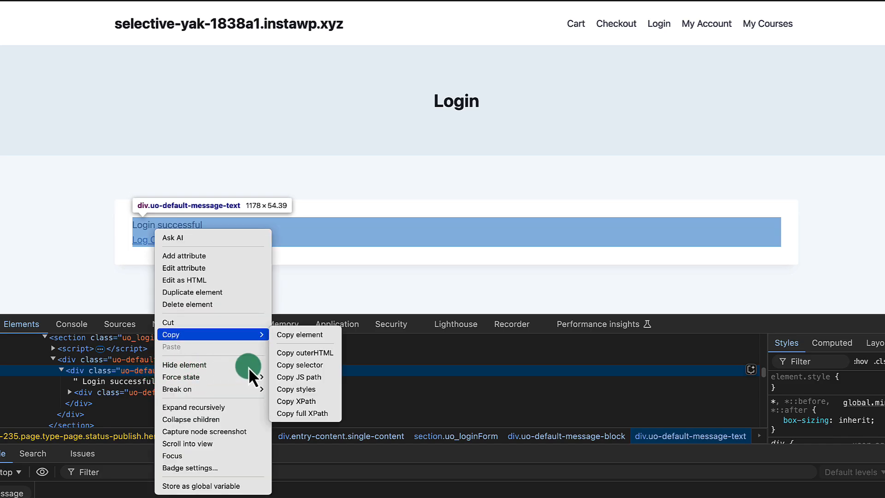
pyautogui.click(306, 363)
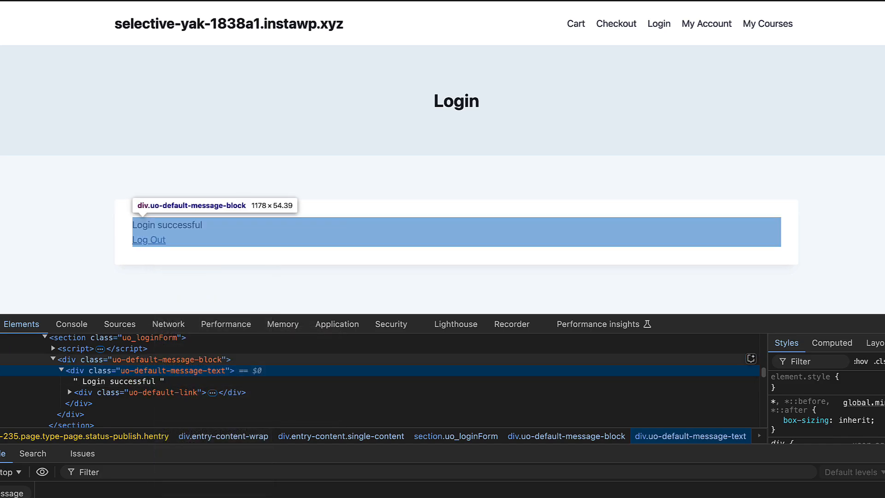
pyautogui.press('super+grave')
pyautogui.click(189, 382)
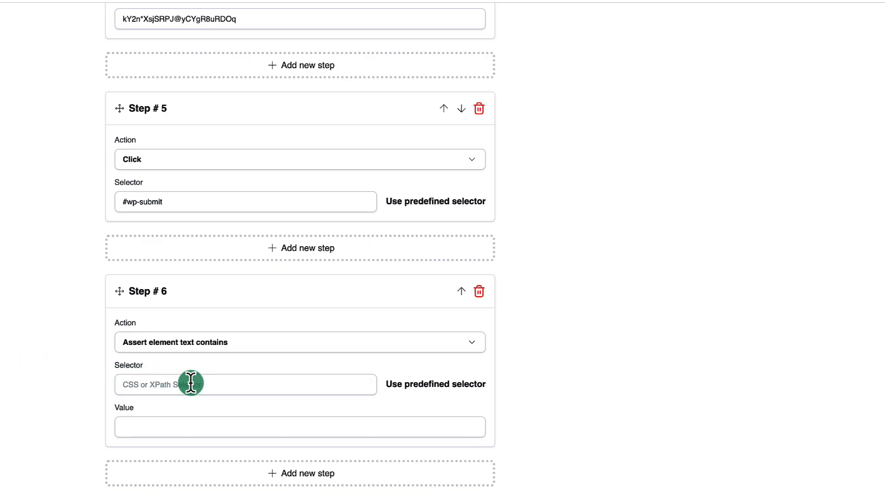
pyautogui.press('super+v')
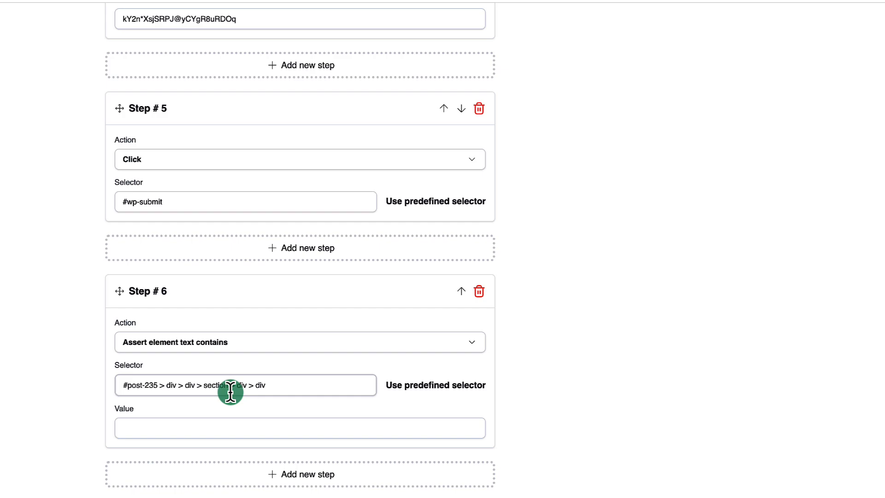
pyautogui.tripleClick(164, 384)
pyautogui.press('BackSpace')
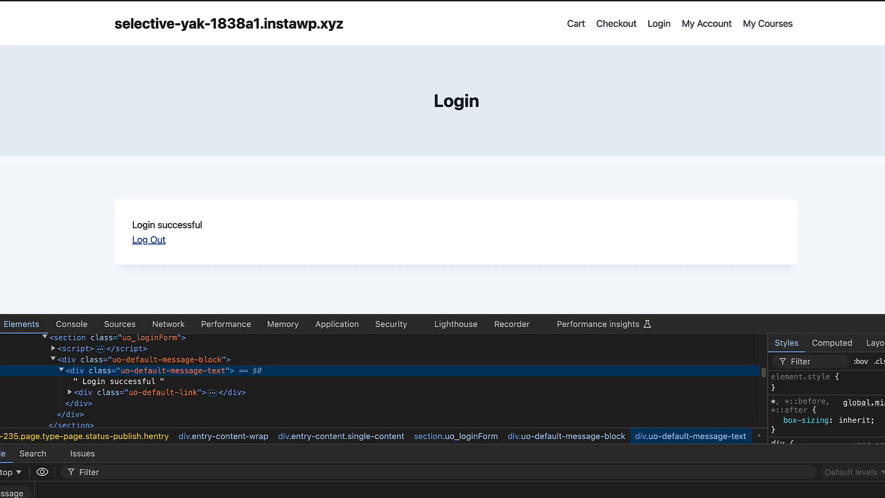
# Step: Set step 6's selector to the message div's class, .uo-default-message-text
pyautogui.doubleClick(162, 370)
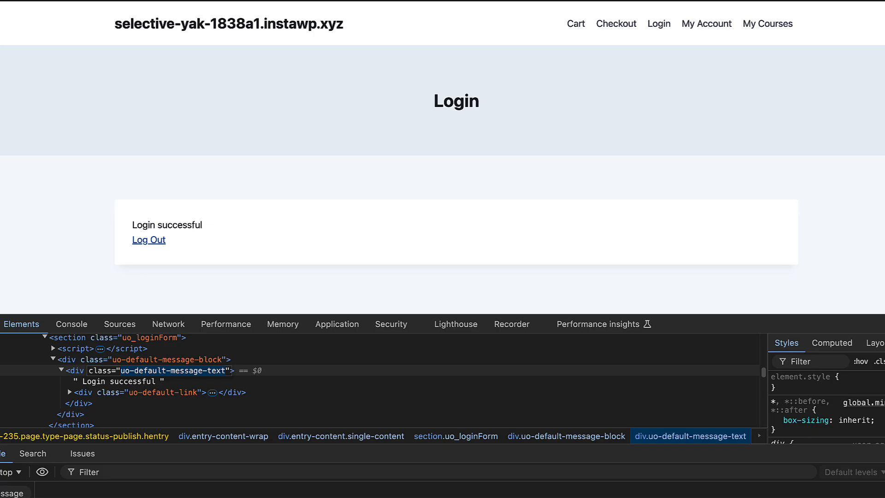
pyautogui.click(148, 385)
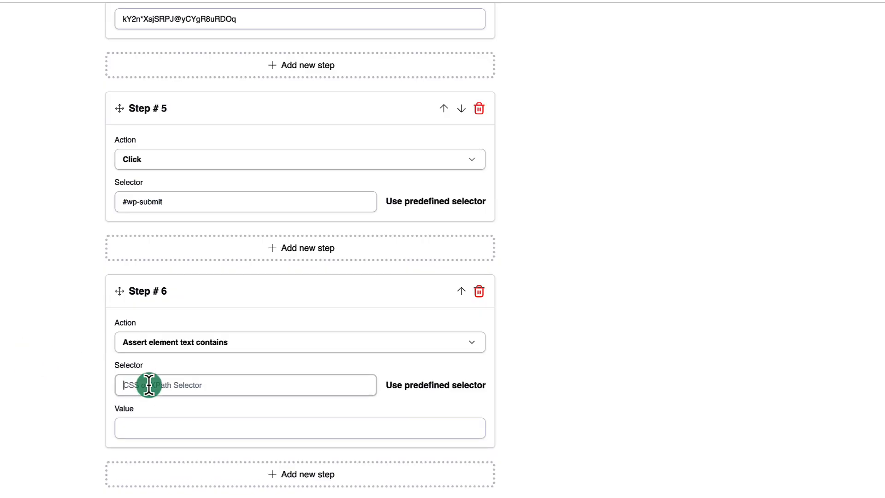
pyautogui.write('.uo-default-message-text')
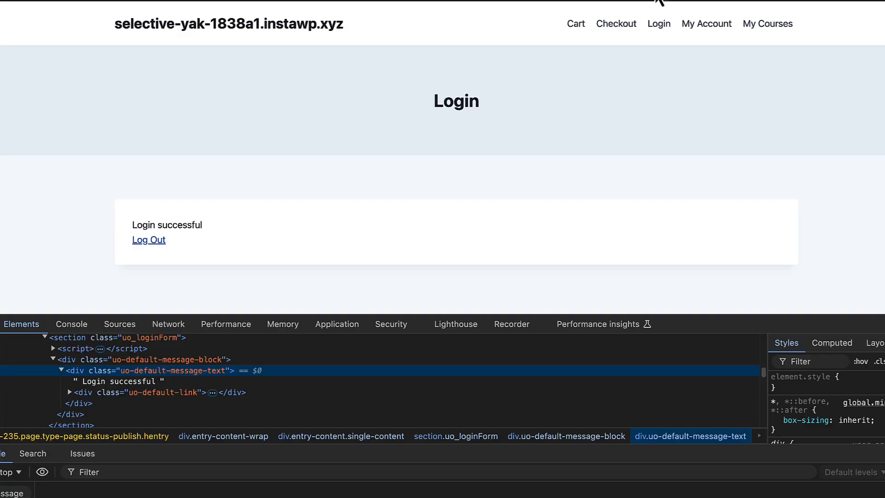
# Step: Copy the Login successful text from the page's HTML into step 6's value and delete the extra spaces around it
pyautogui.doubleClick(128, 380)
pyautogui.hotkey('ctrl', 'c')
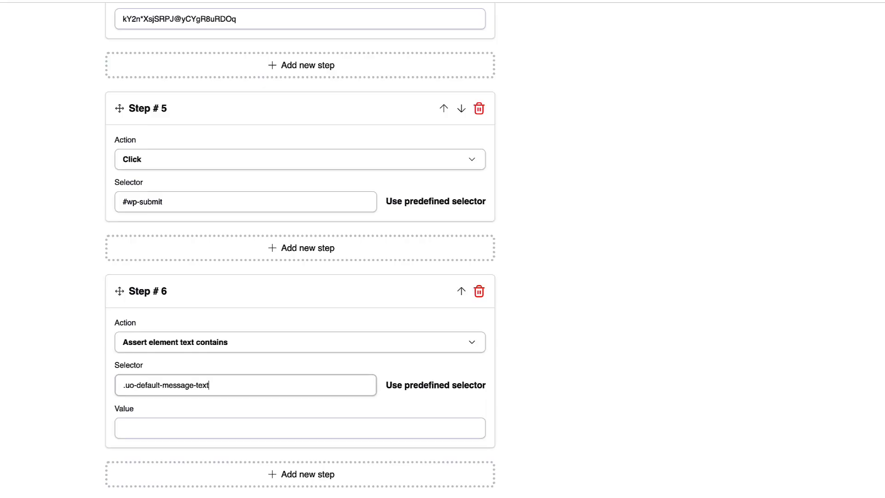
pyautogui.click(152, 427)
pyautogui.hotkey('ctrl', 'v')
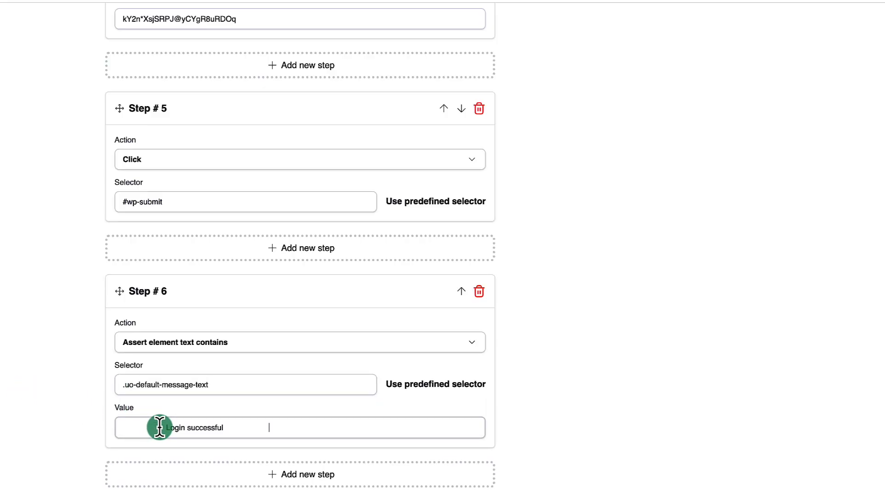
pyautogui.press('BackSpace')
pyautogui.click(204, 424)
pyautogui.press('BackSpace')
pyautogui.press('BackSpace')
pyautogui.press('BackSpace')
pyautogui.press('BackSpace')
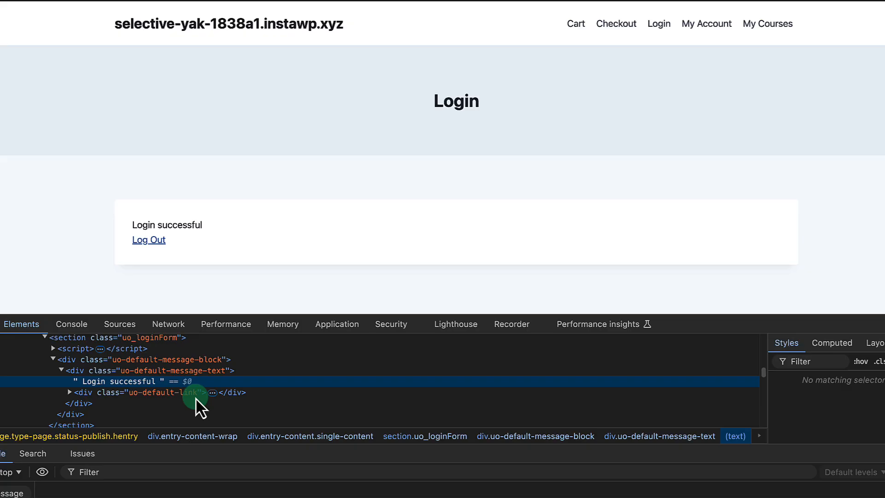
# Step: Locate the Log Out link inside the uo-default-link div in the page's HTML and add step 7 with the Click action
pyautogui.click(69, 391)
pyautogui.click(101, 386)
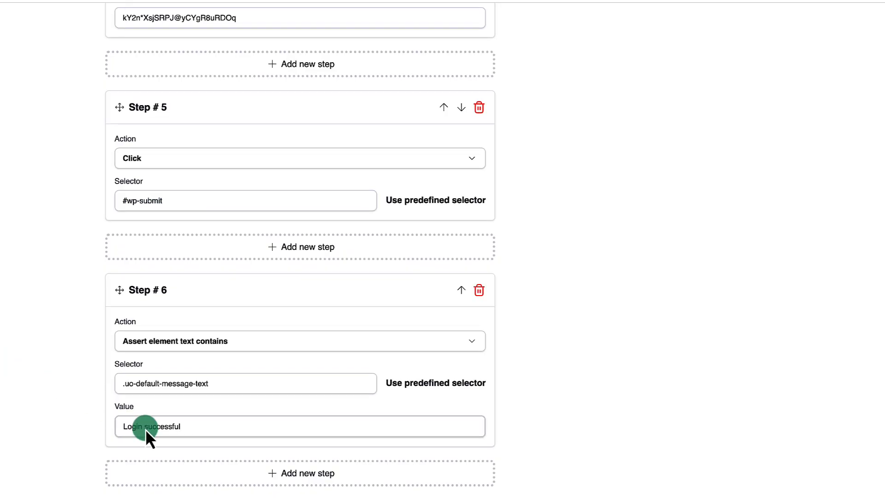
pyautogui.click(221, 473)
pyautogui.click(196, 386)
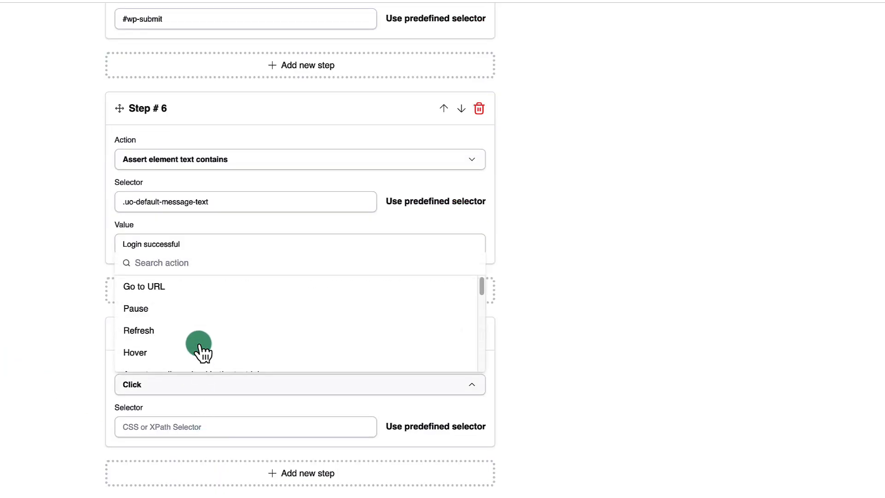
pyautogui.scroll(-3, 199, 344)
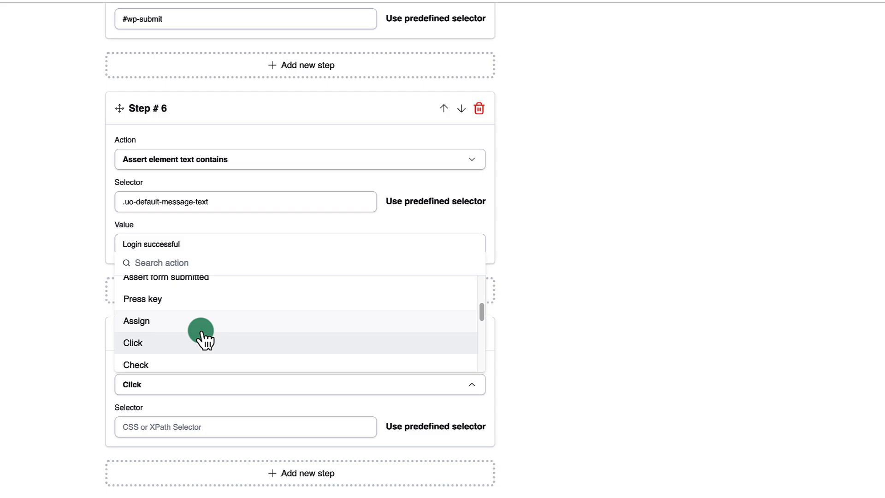
pyautogui.click(201, 337)
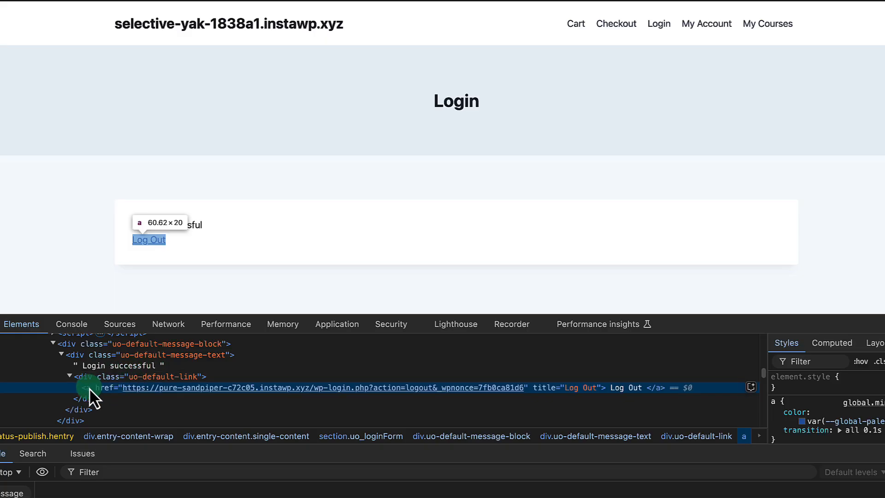
# Step: Try the Log Out link's copied CSS selector, #post-235 > div > div > section > div > div > div > a, as step 7's selector, and clear it
pyautogui.rightClick(89, 387)
pyautogui.moveTo(157, 316)
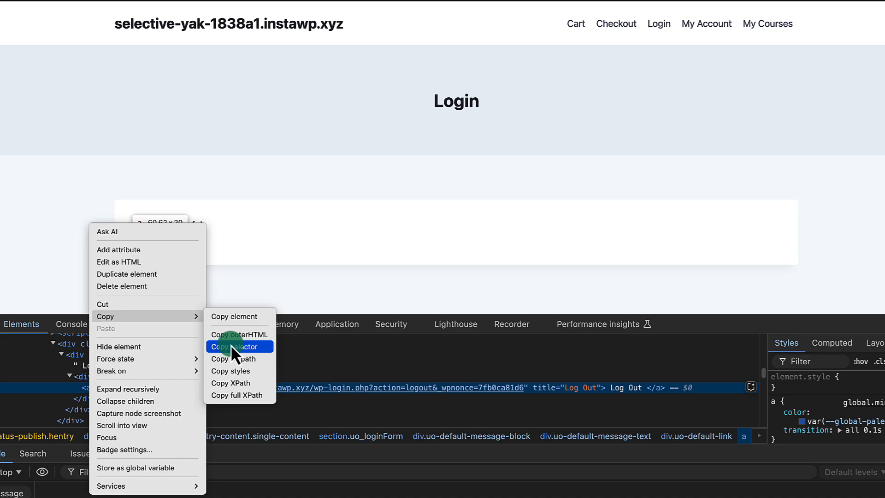
pyautogui.click(232, 347)
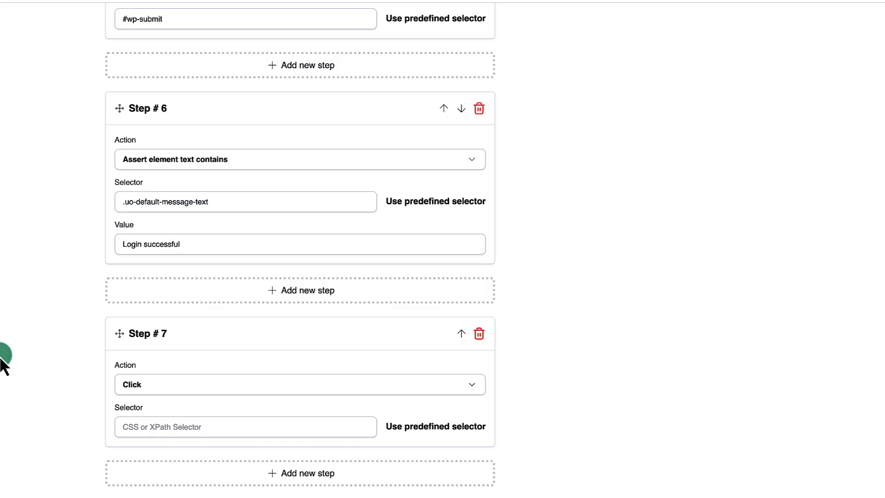
pyautogui.click(169, 424)
pyautogui.hotkey('ctrl', 'v')
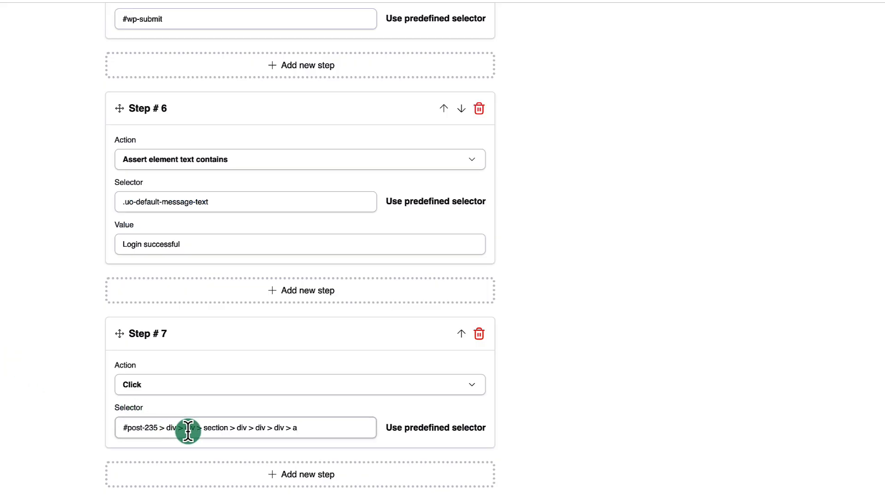
pyautogui.hotkey('ctrl', 'a')
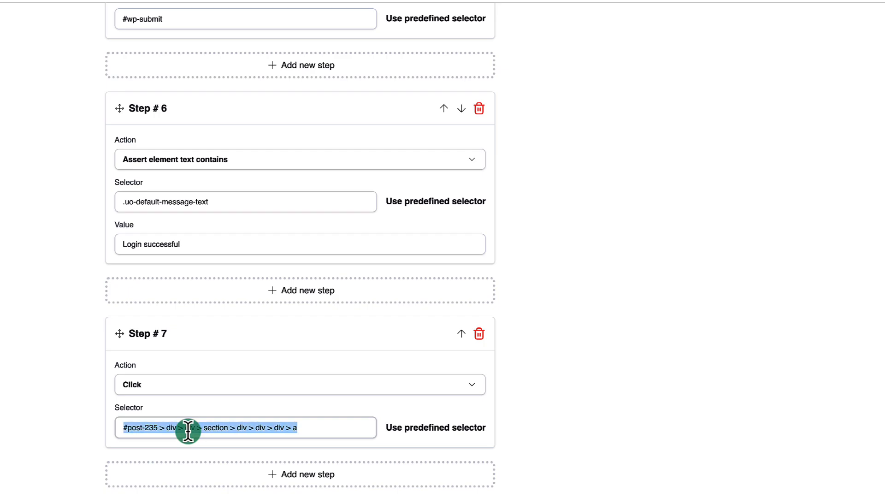
pyautogui.press('BackSpace')
pyautogui.hotkey('alt', 'Tab')
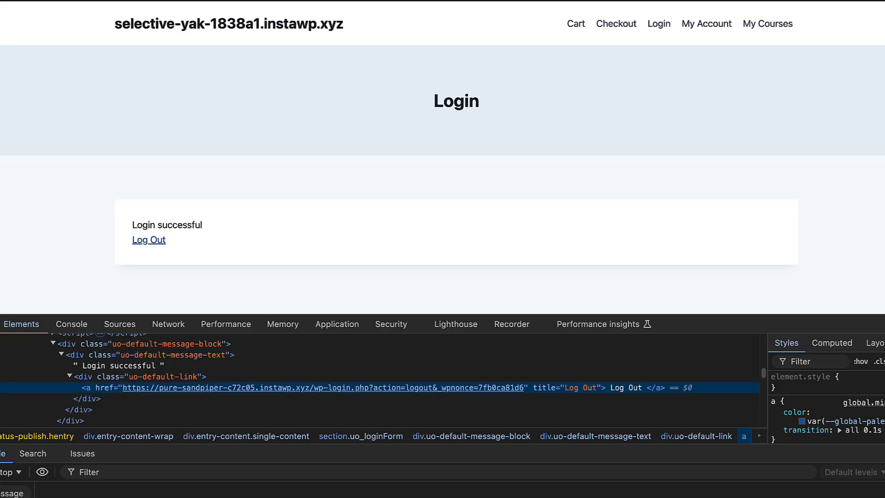
pyautogui.rightClick(95, 387)
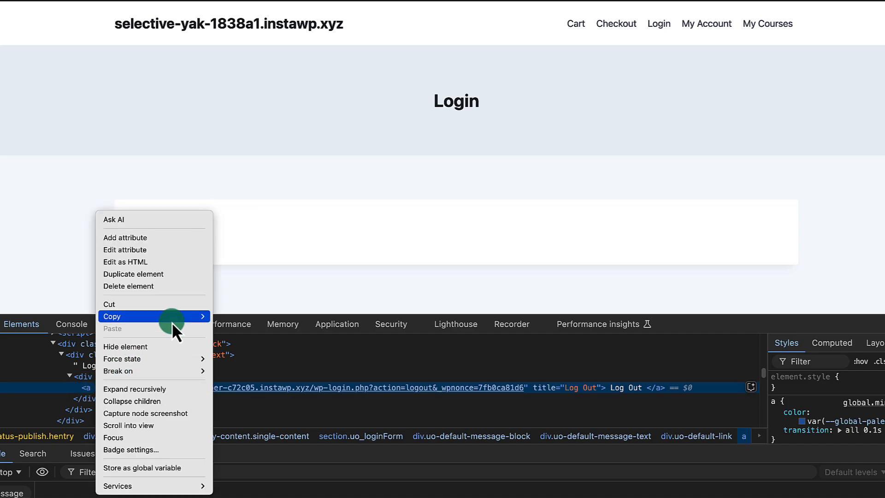
pyautogui.moveTo(172, 319)
pyautogui.click(229, 382)
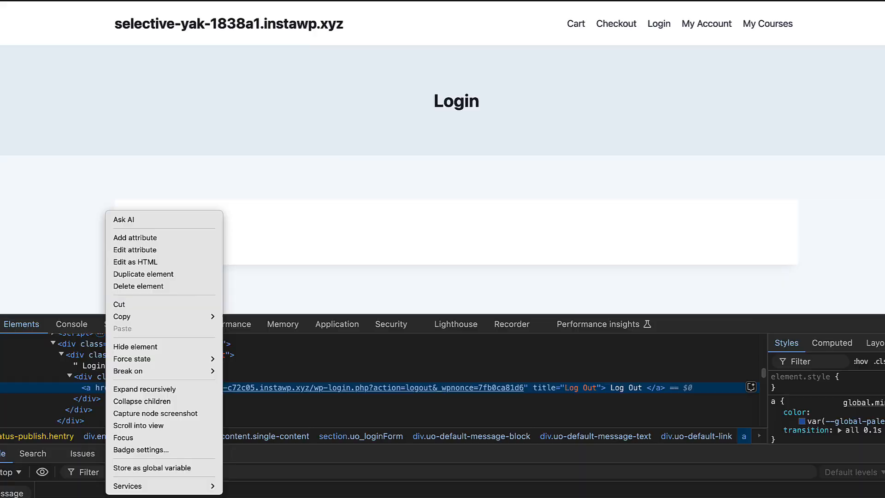
pyautogui.hotkey('alt', 'Tab')
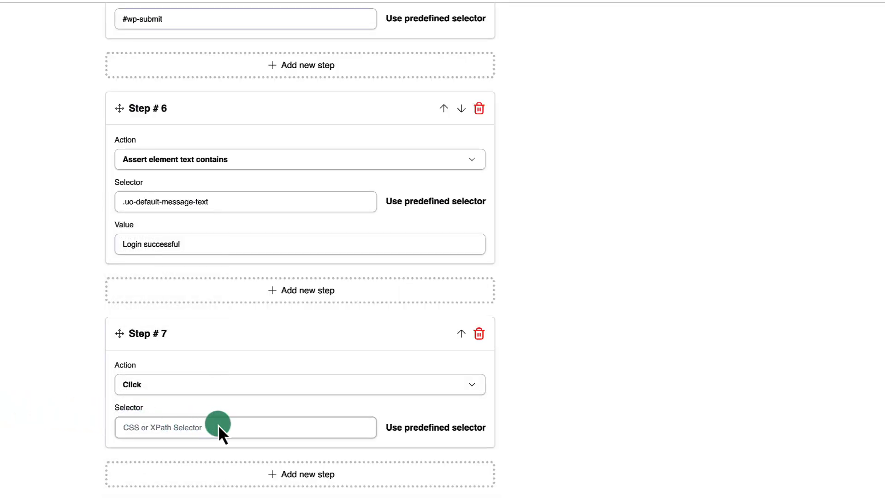
pyautogui.hotkey('ctrl', 'v')
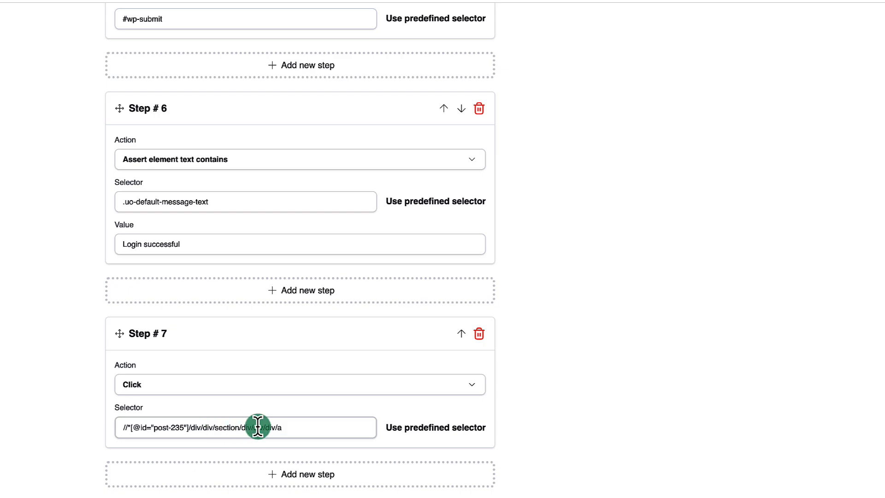
pyautogui.hotkey('ctrl', 'a')
pyautogui.press('BackSpace')
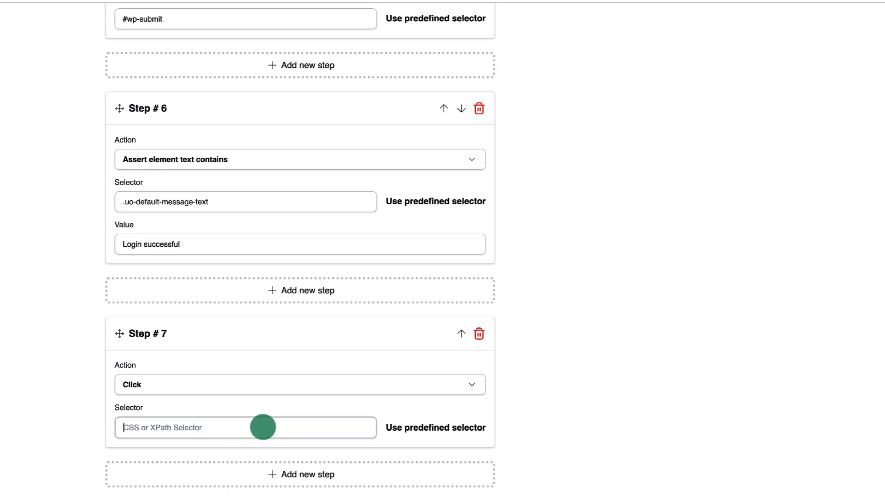
# Step: Inspect the Log Out link with the SelectorsHub extension and set step 7's selector to its relative CSS selector, a[title='Log Out']
pyautogui.hotkey('alt', 'Tab')
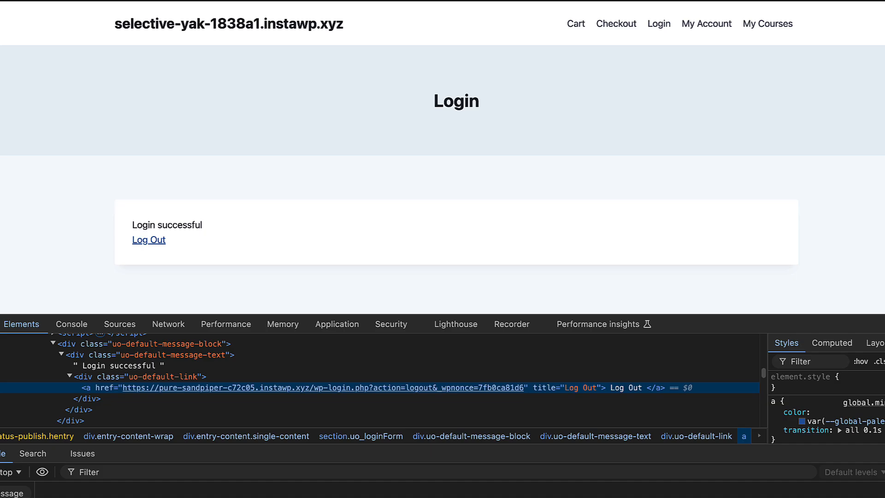
pyautogui.click(828, 1)
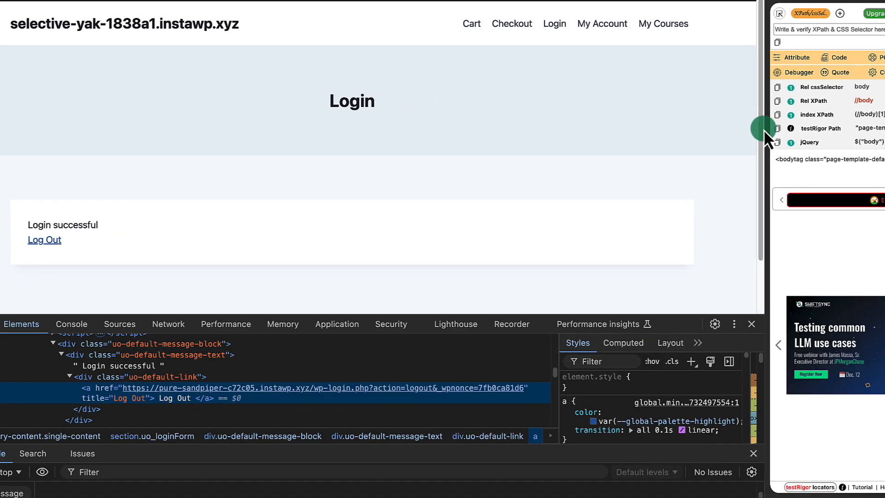
pyautogui.click(779, 16)
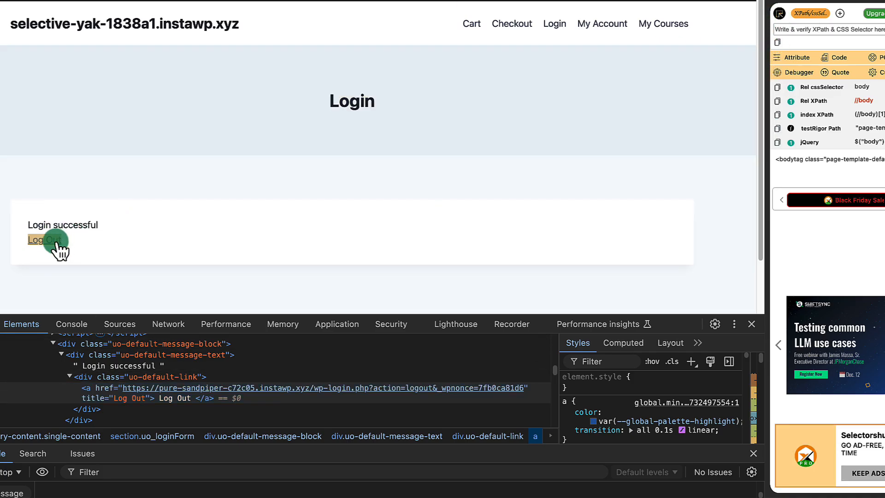
pyautogui.click(55, 242)
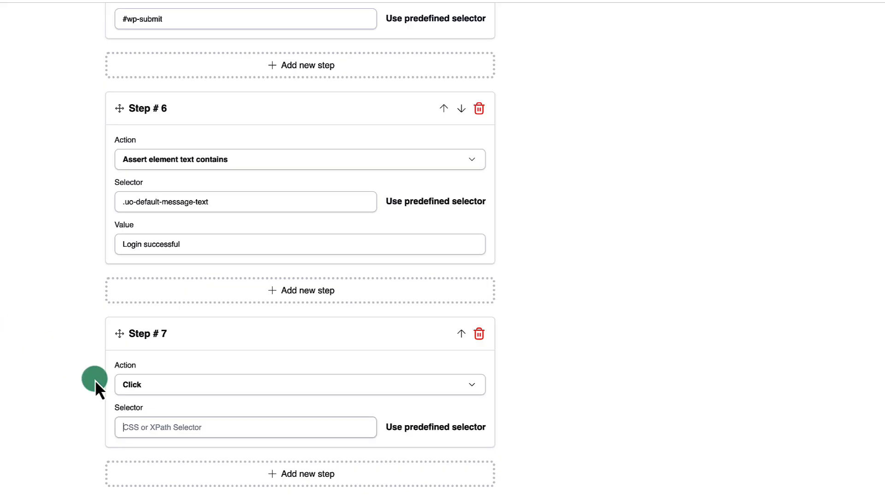
pyautogui.click(175, 427)
pyautogui.write("a[title='Log Out']")
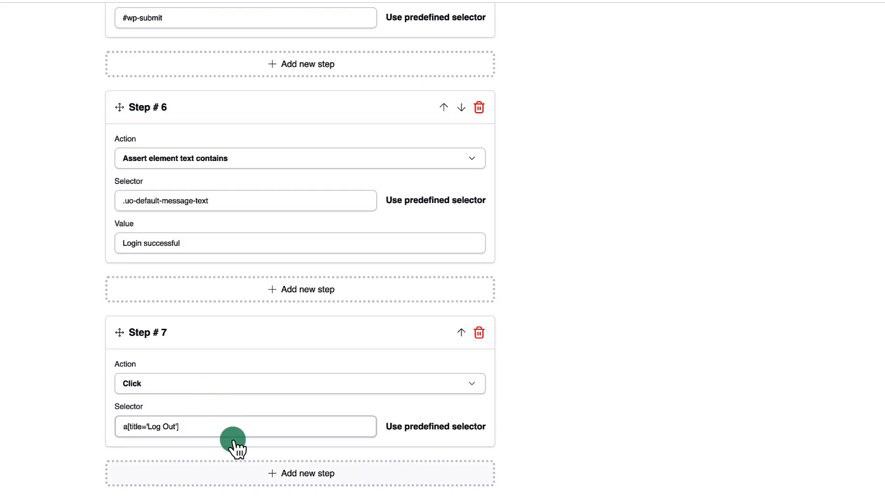
# Step: Add step 8 to the test flow, and log out of the course site to review its login form
pyautogui.click(249, 473)
pyautogui.scroll(-4, 505, 366)
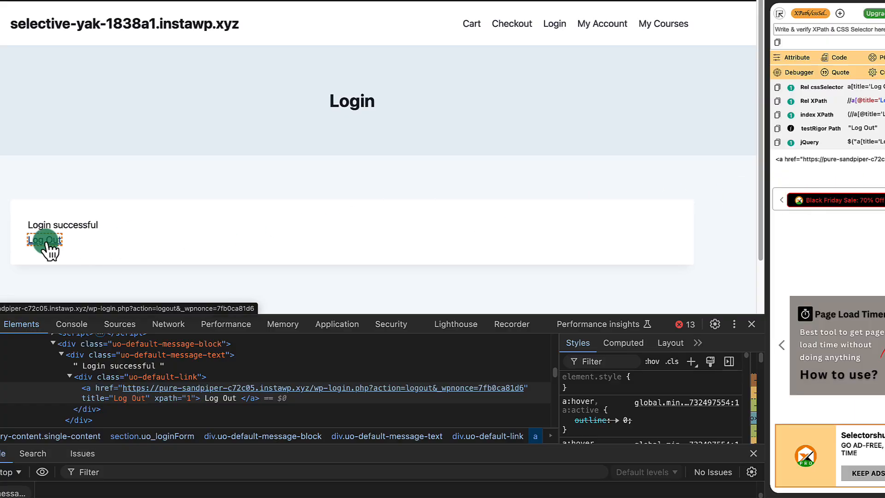
pyautogui.click(46, 241)
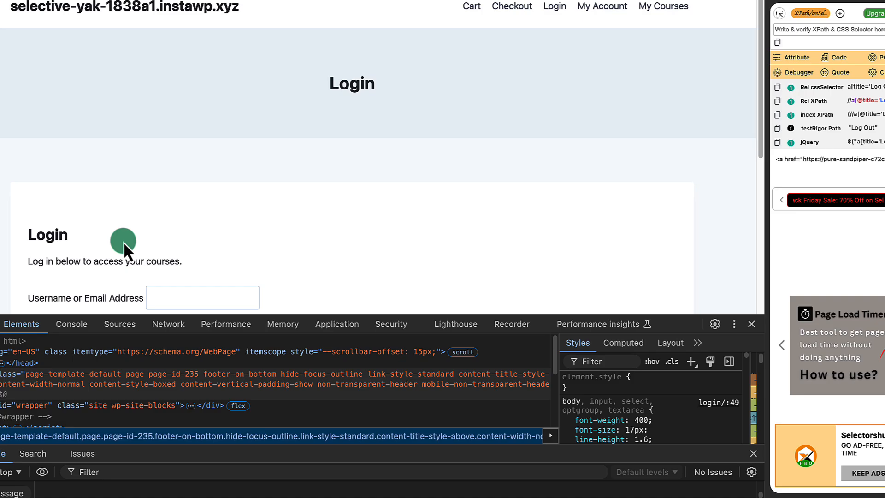
pyautogui.scroll(-2, 123, 241)
pyautogui.scroll(5, 123, 242)
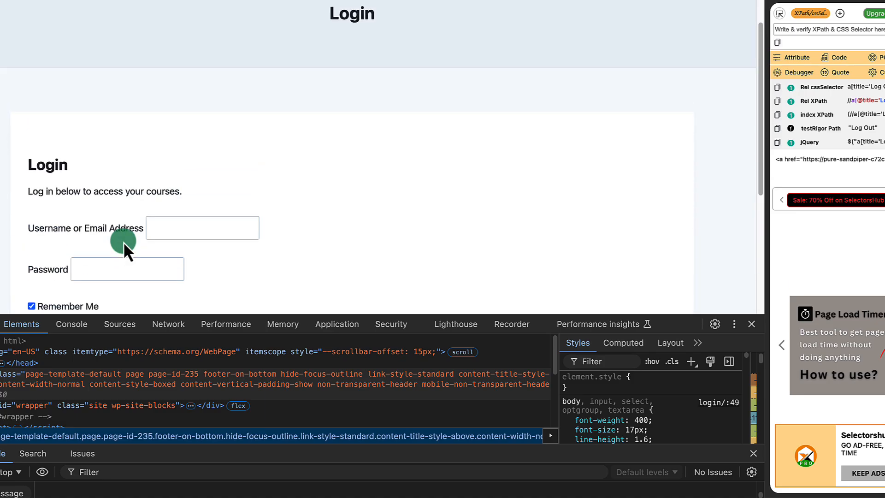
pyautogui.scroll(-4, 123, 241)
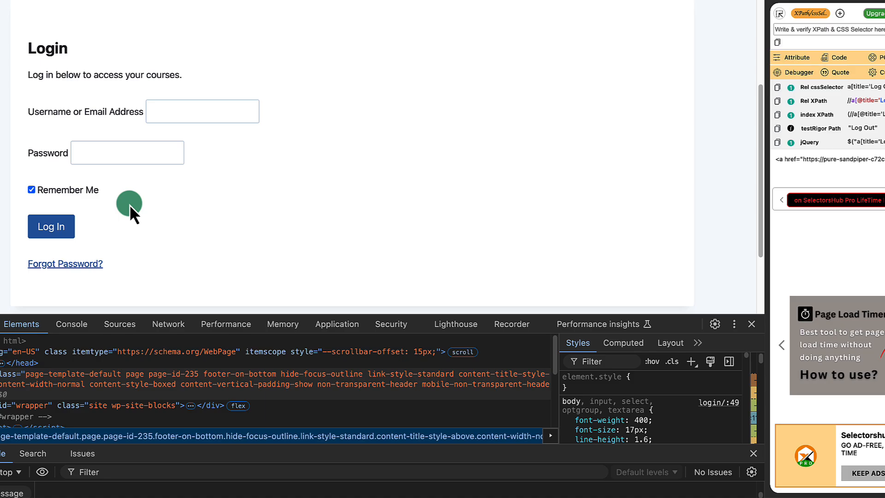
pyautogui.scroll(1, 129, 204)
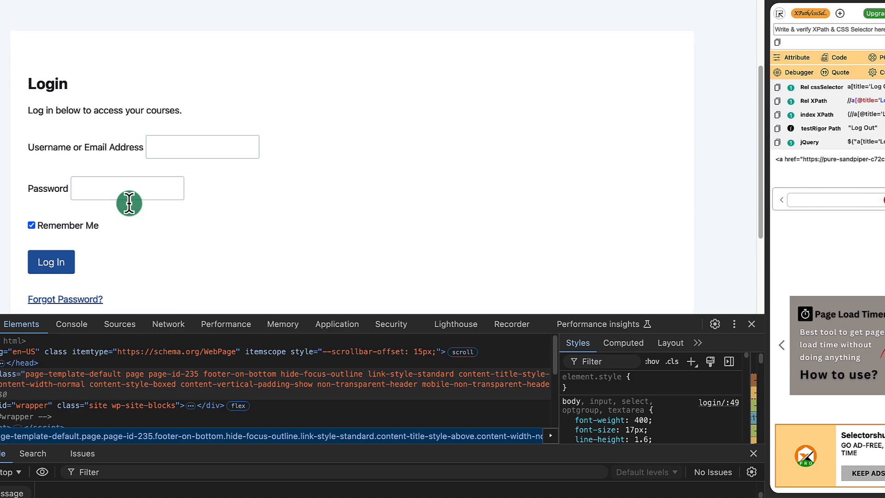
pyautogui.scroll(1, 115, 238)
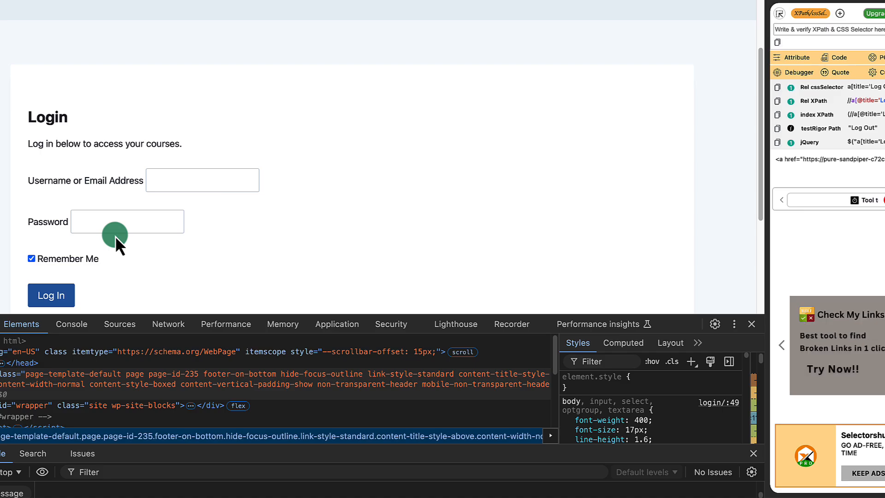
# Step: Inspect the "Log in below to access your courses." text on the login page and copy its paragraph's CSS selector
pyautogui.tripleClick(102, 144)
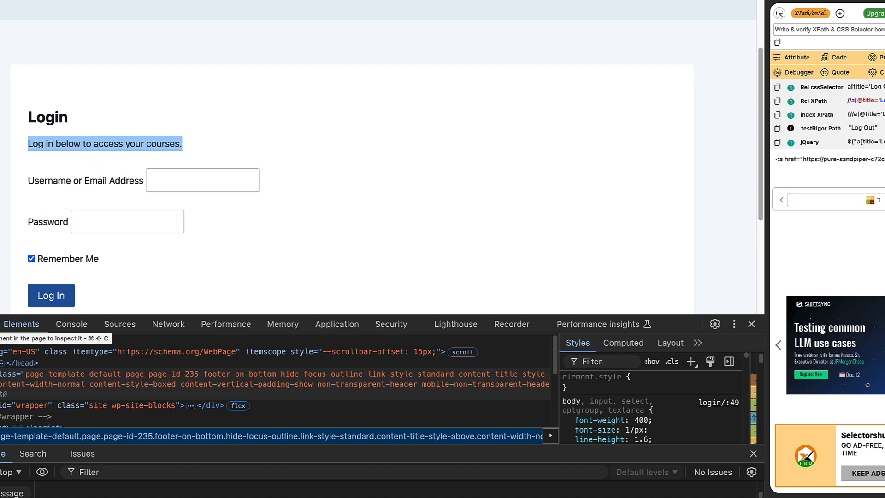
pyautogui.click(0, 324)
pyautogui.click(106, 143)
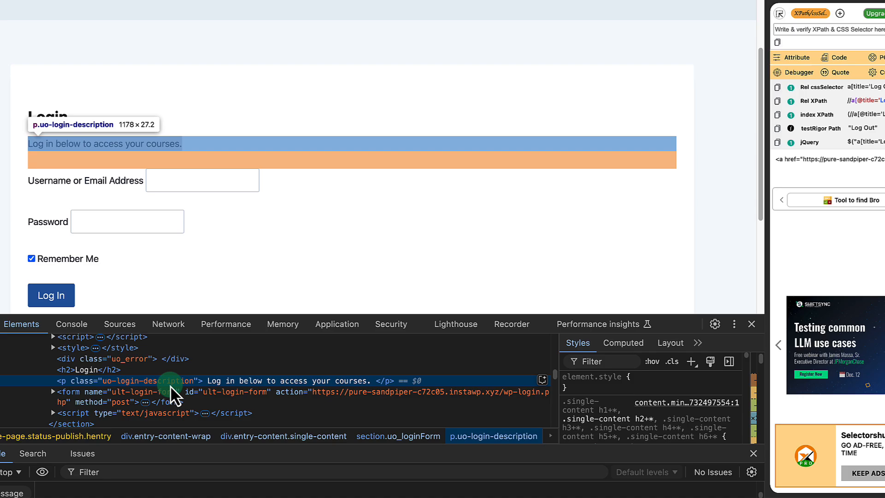
pyautogui.rightClick(172, 386)
pyautogui.moveTo(258, 316)
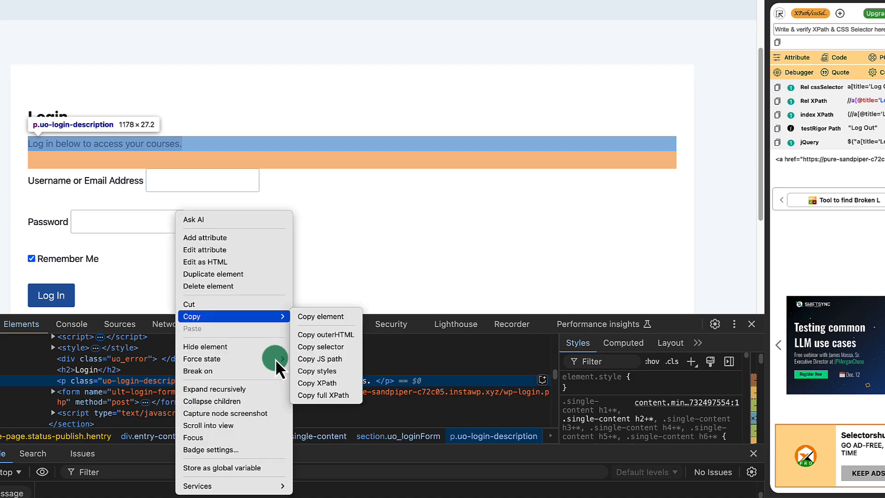
pyautogui.click(314, 346)
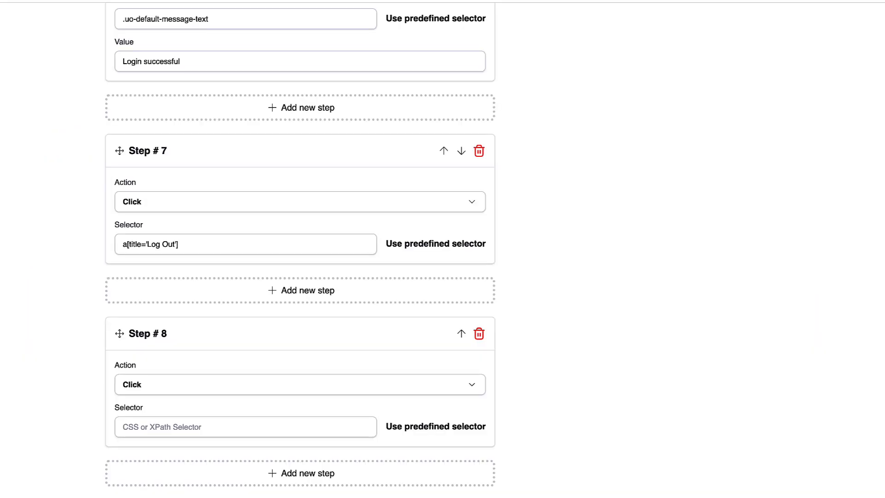
# Step: Set step 8's action to Assert element text contains and fill its selector with #post-235 > div > div > section > p
pyautogui.click(194, 386)
pyautogui.scroll(-5, 225, 336)
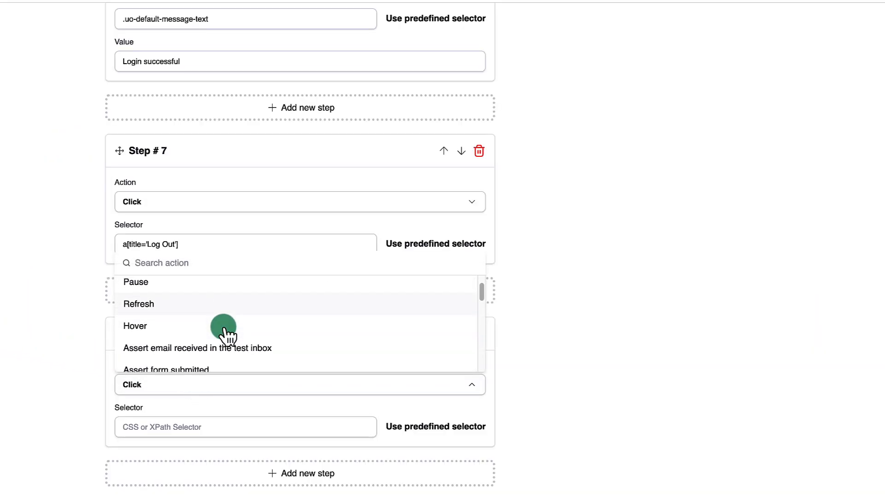
pyautogui.scroll(-3, 223, 329)
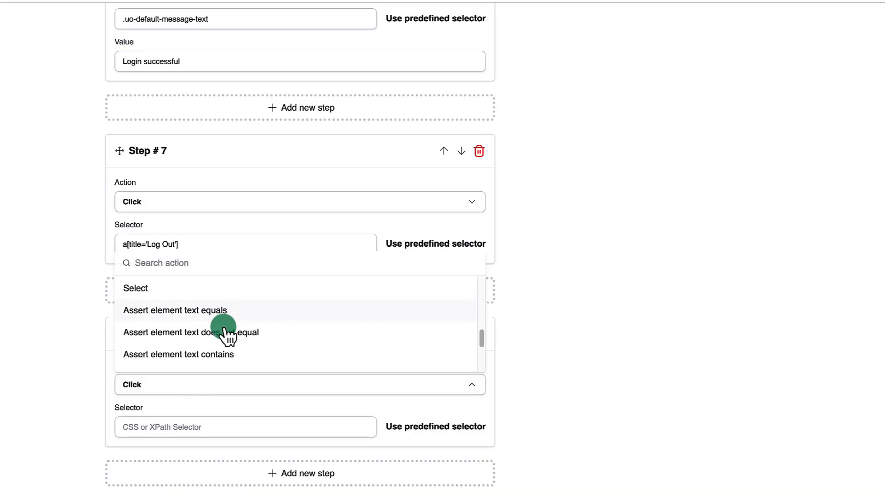
pyautogui.click(218, 358)
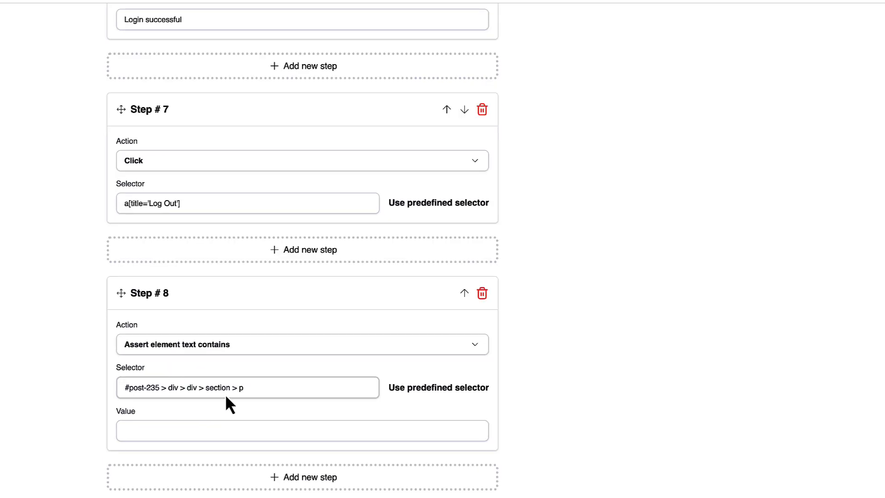
# Step: Replace step 8's selector with the login description paragraph's class, .uo-login-description
pyautogui.moveTo(255, 389); pyautogui.dragTo(82, 384)
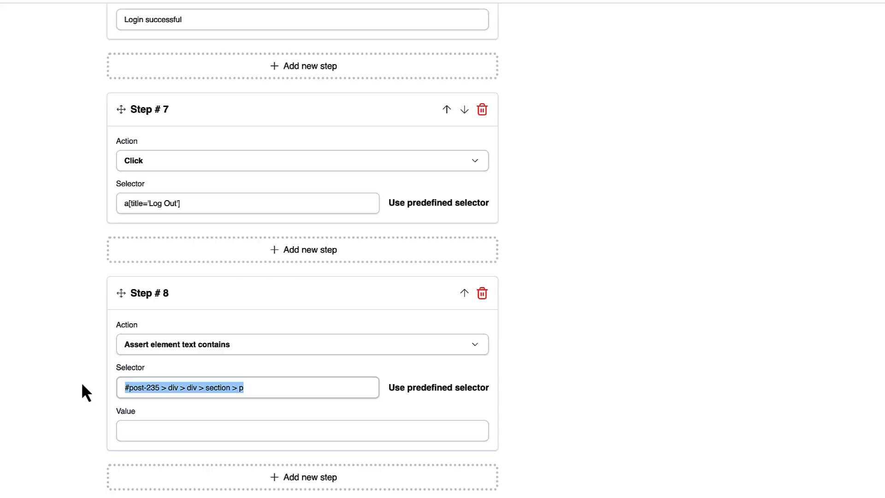
pyautogui.press('BackSpace')
pyautogui.press('super+v')
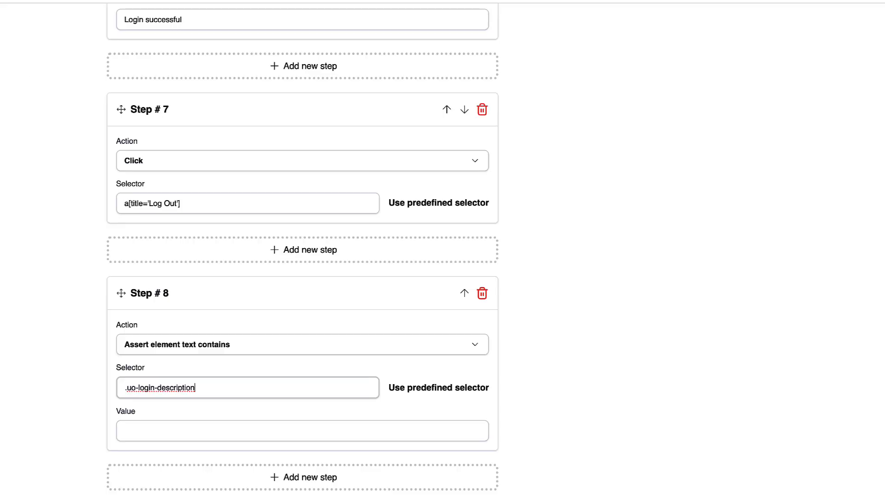
# Step: Fill step 8's value with the login page text "Log in below to access your courses." and save the test steps
pyautogui.click(186, 430)
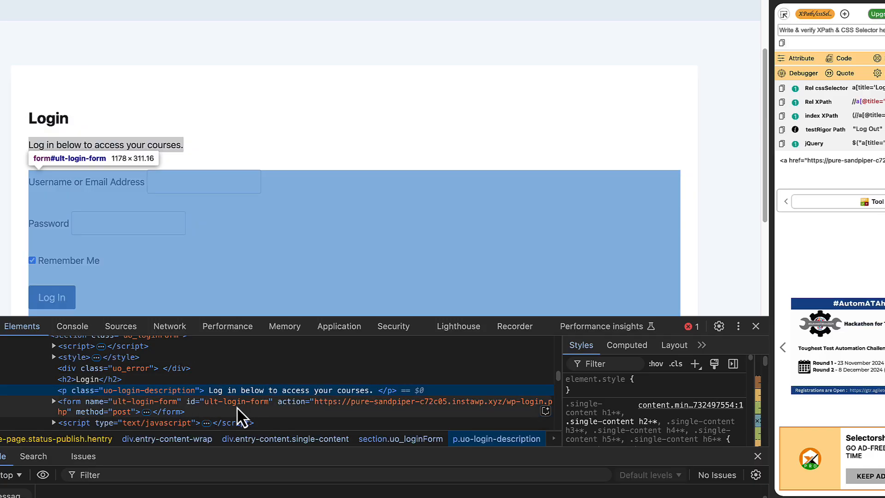
pyautogui.doubleClick(252, 394)
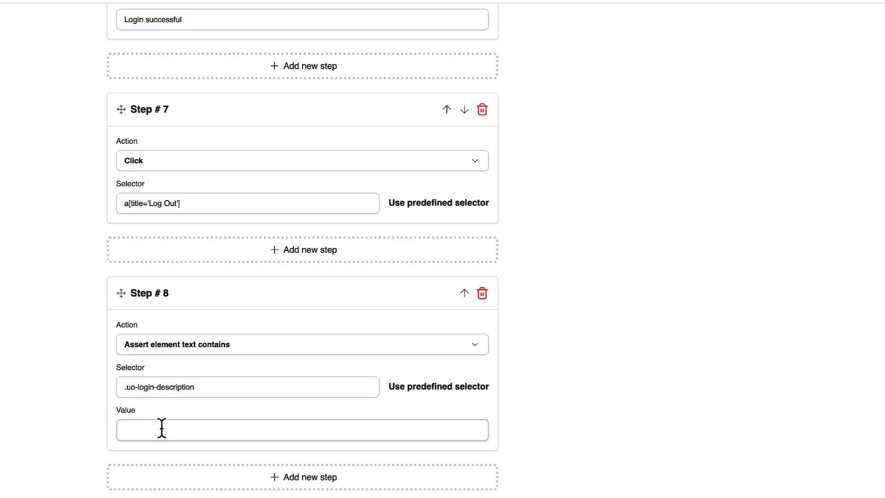
pyautogui.write('Log in below to access your courses.')
pyautogui.click(553, 414)
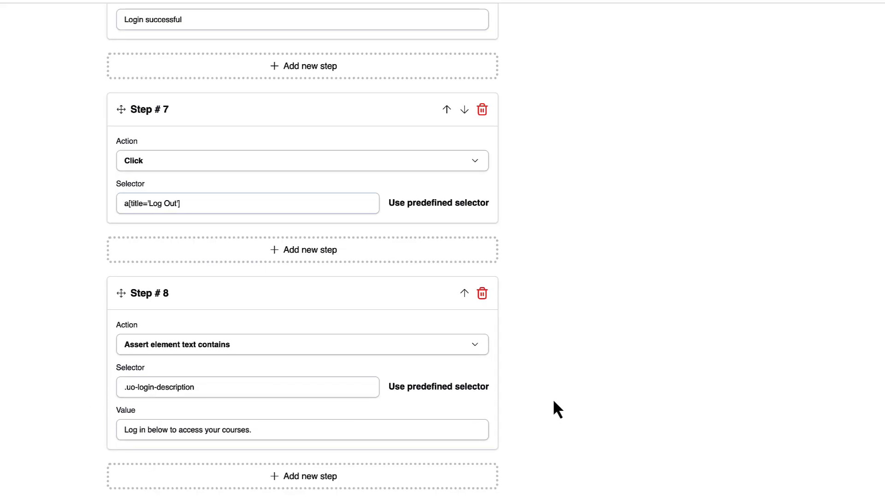
pyautogui.scroll(15, 622, 394)
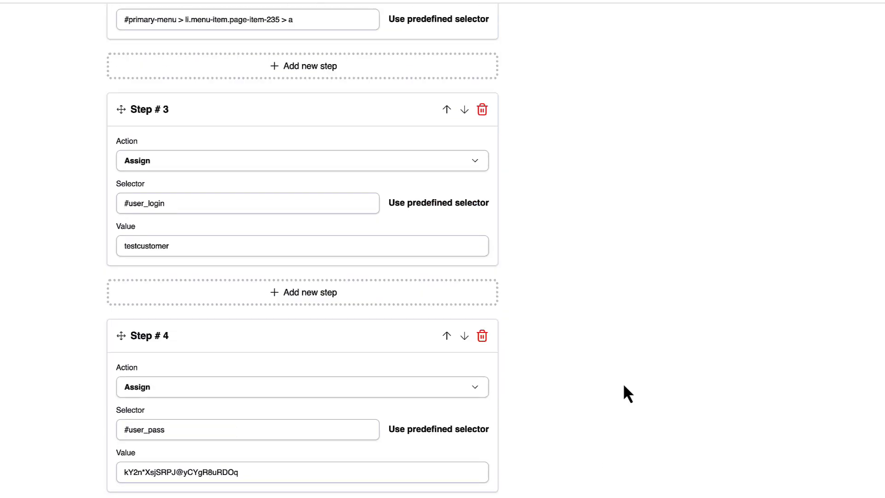
pyautogui.scroll(10, 622, 391)
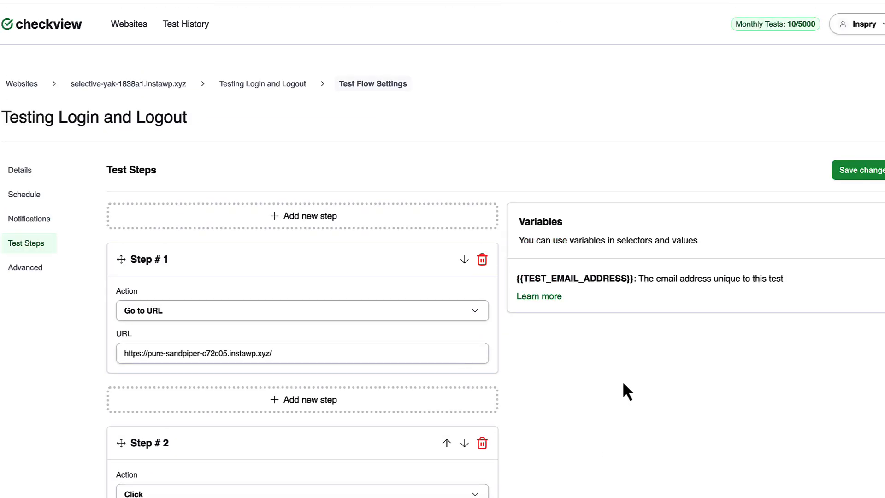
pyautogui.click(878, 182)
pyautogui.click(662, 0)
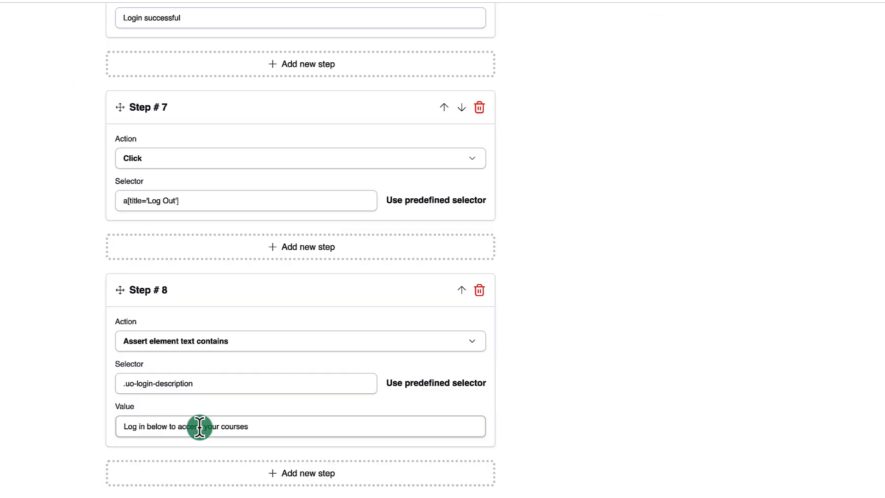
# Step: Shorten step 8's expected value to "Log in below" and save the test steps
pyautogui.moveTo(169, 427); pyautogui.dragTo(360, 429)
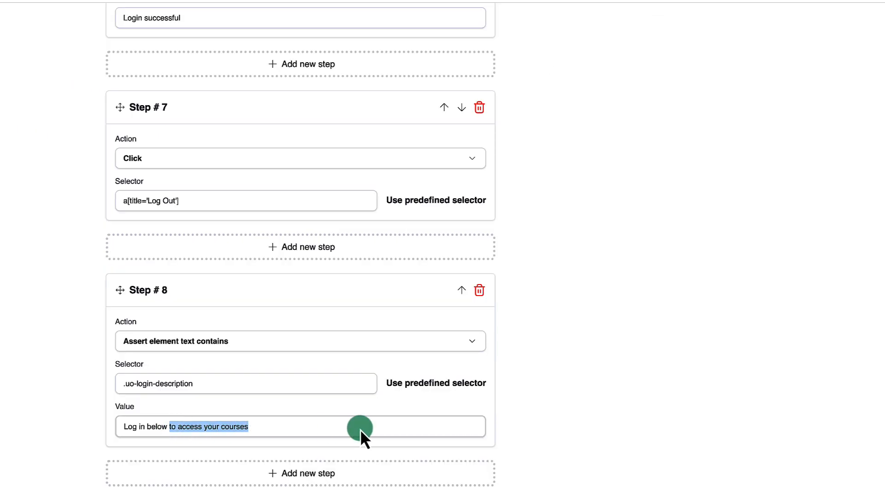
pyautogui.press('BackSpace')
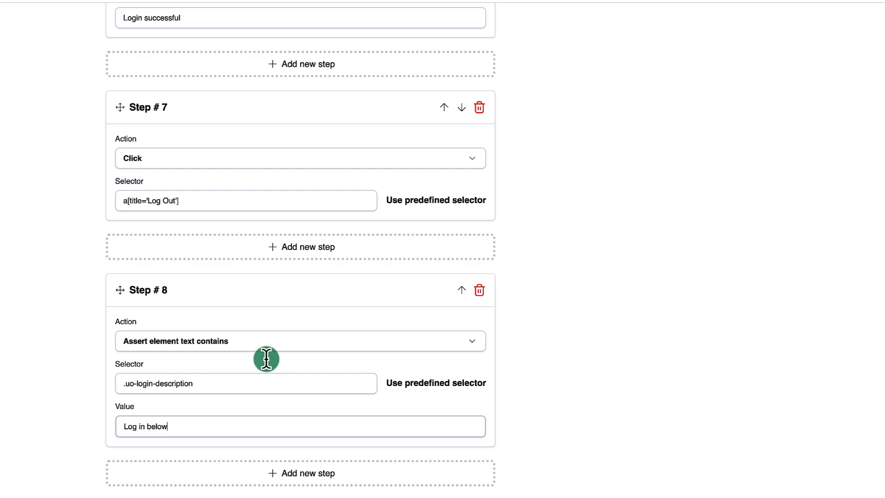
pyautogui.scroll(20, 465, 326)
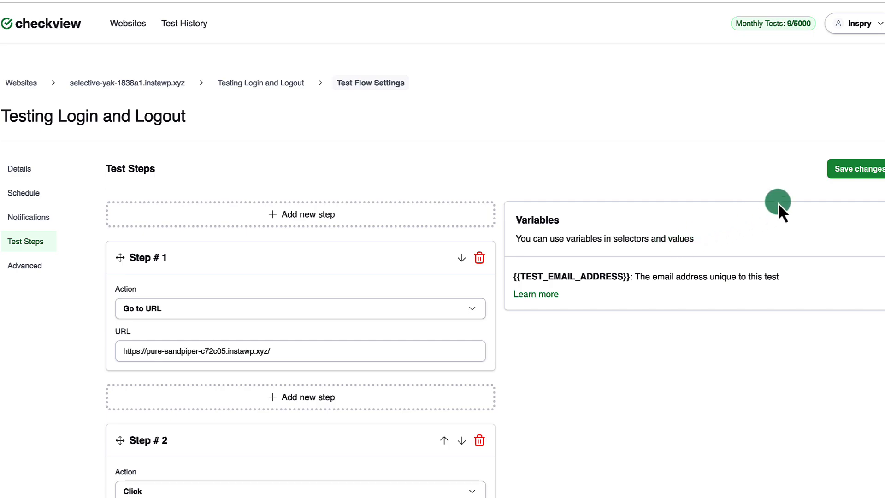
pyautogui.click(829, 168)
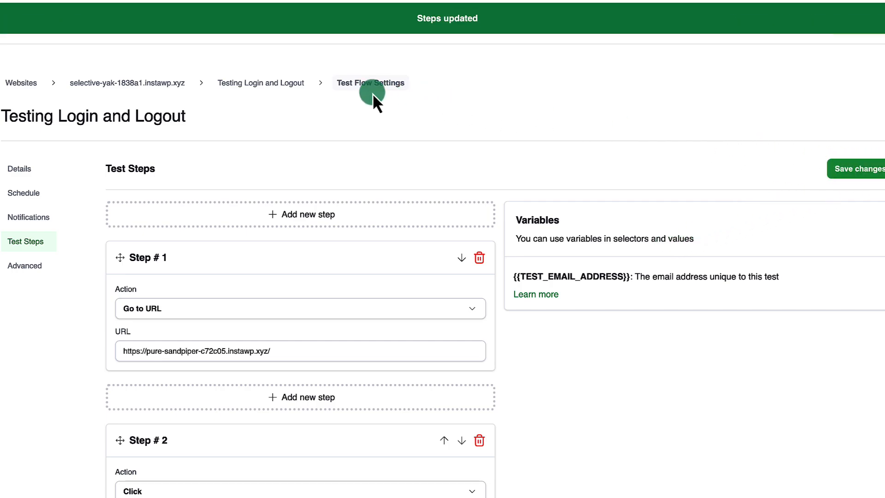
# Step: Run the Testing Login and Logout test flow and review its step results
pyautogui.click(295, 84)
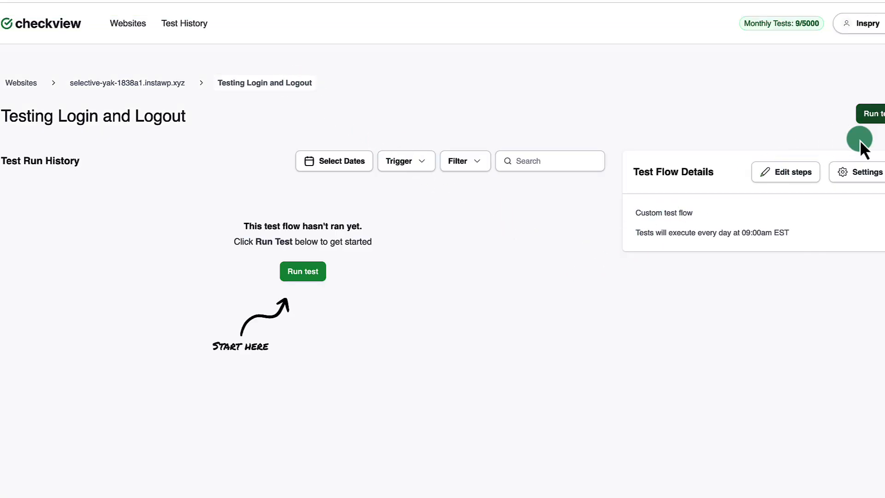
pyautogui.click(867, 115)
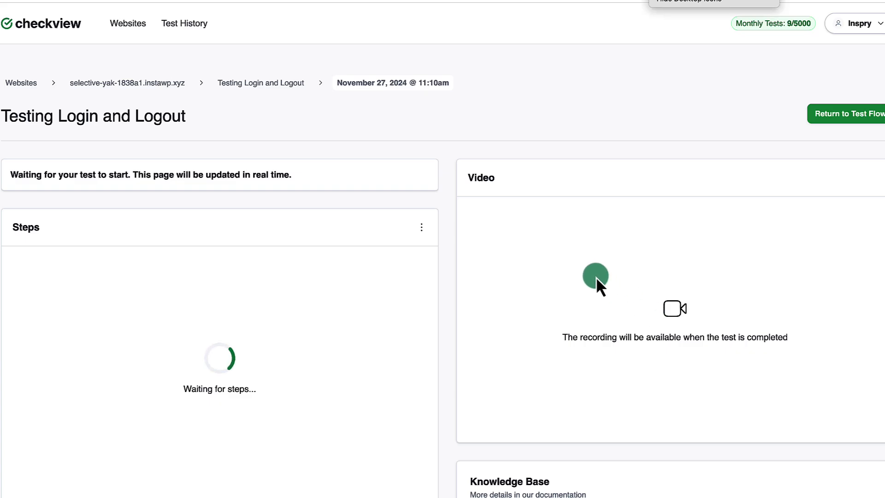
pyautogui.scroll(-2, 453, 172)
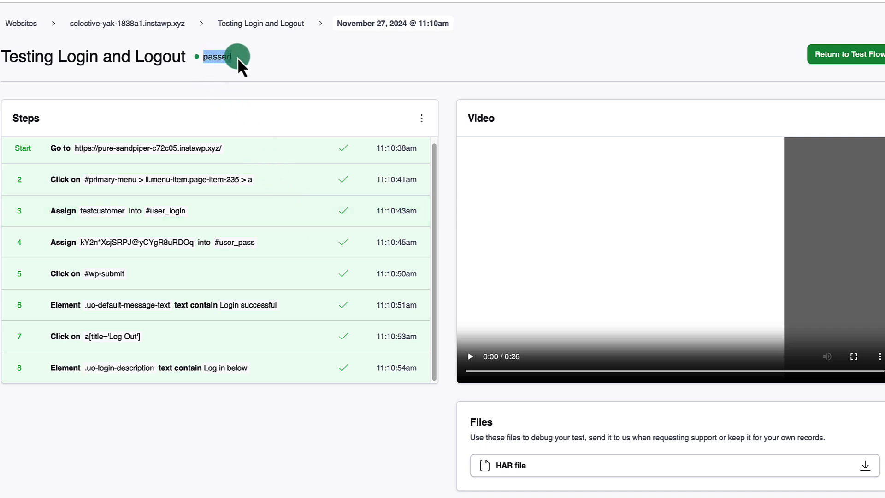
# Step: Play through the test run's video recording, and return to the Testing Login and Logout flow overview
pyautogui.click(467, 356)
pyautogui.click(469, 357)
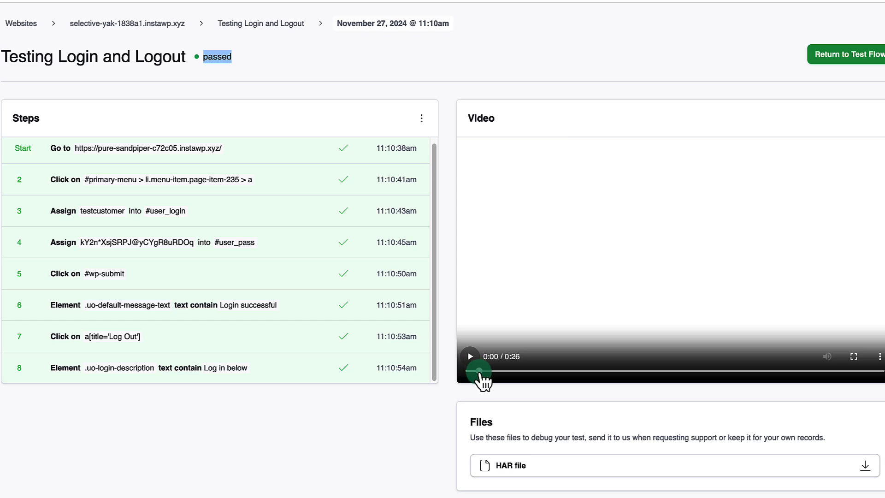
pyautogui.moveTo(590, 372); pyautogui.dragTo(638, 371)
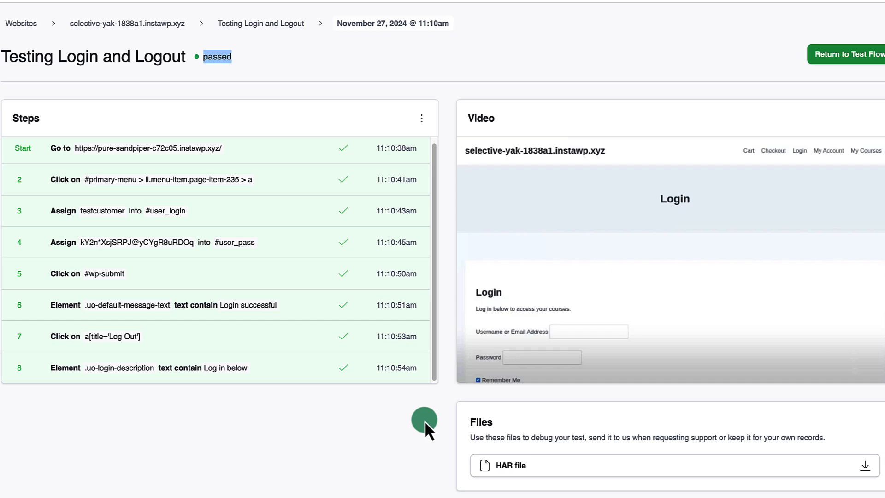
pyautogui.scroll(3, 425, 421)
pyautogui.click(271, 86)
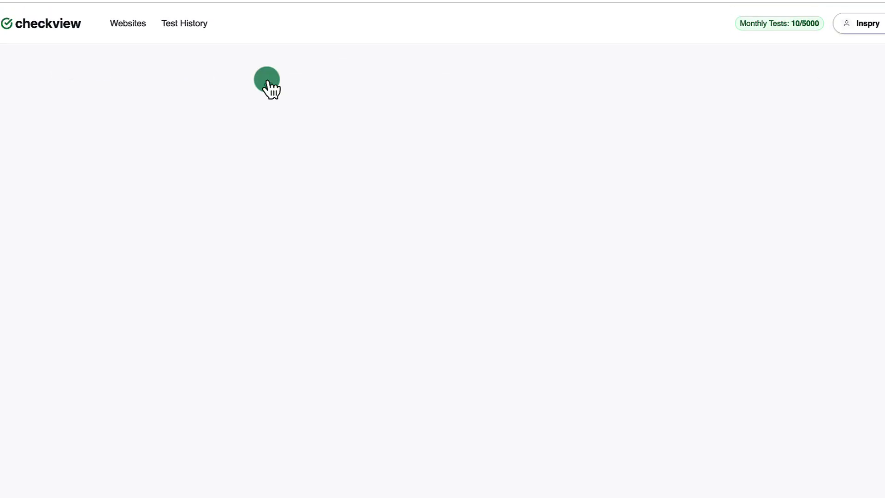